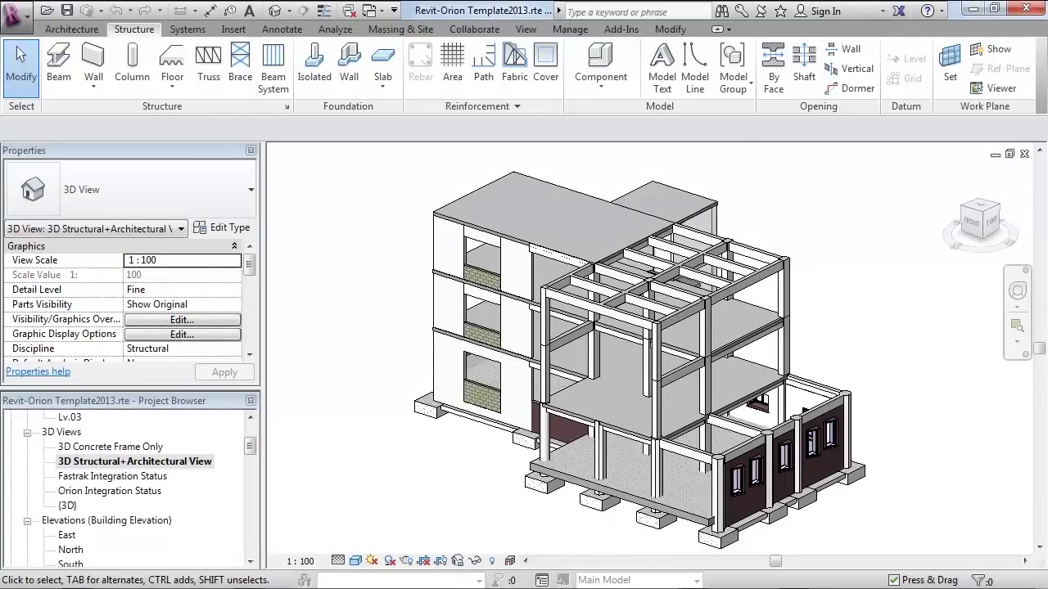
Step: Inspect the combined structural and architectural 3D model, including the windowed brick walls and the properties of a ground-floor Blockwork 190 infill wall
shift+middle_drag(638, 352, 172, 311)
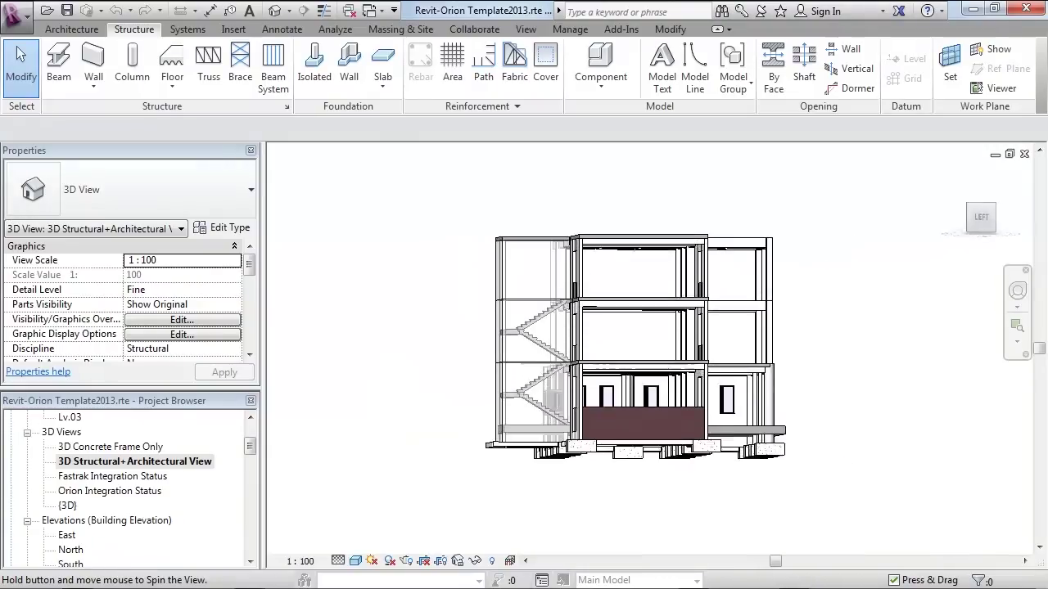
shift+middle_drag(172, 311, 16, 286)
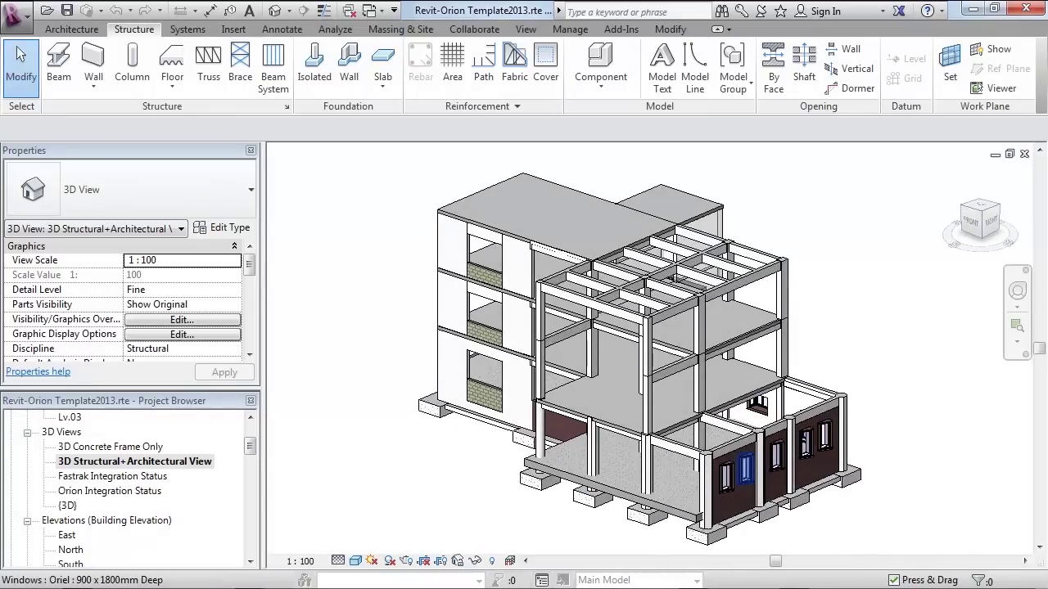
scroll(700, 516, up, 4)
scroll(700, 515, up, 5)
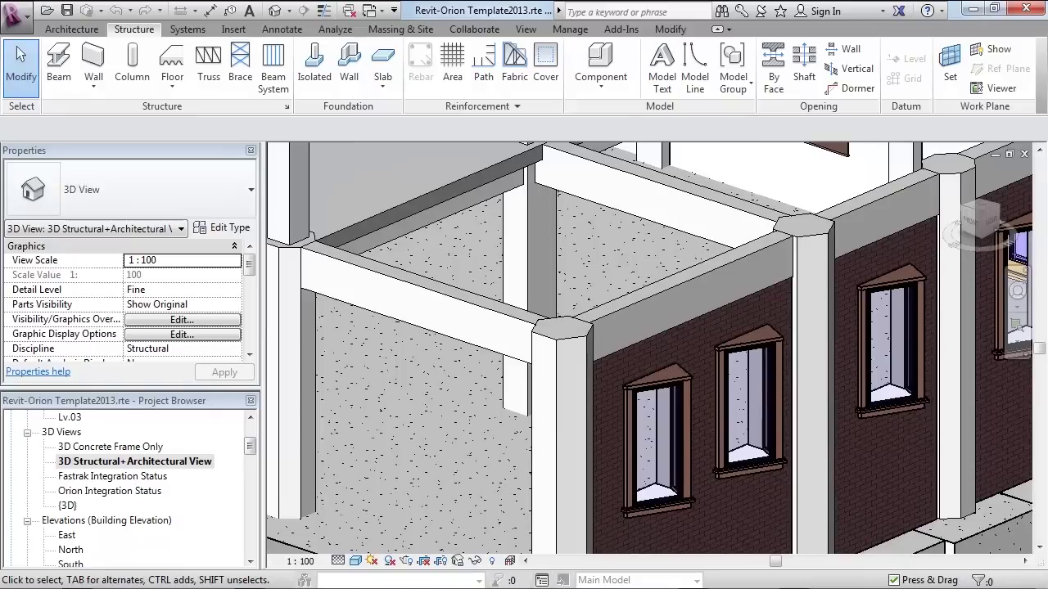
scroll(562, 426, down, 8)
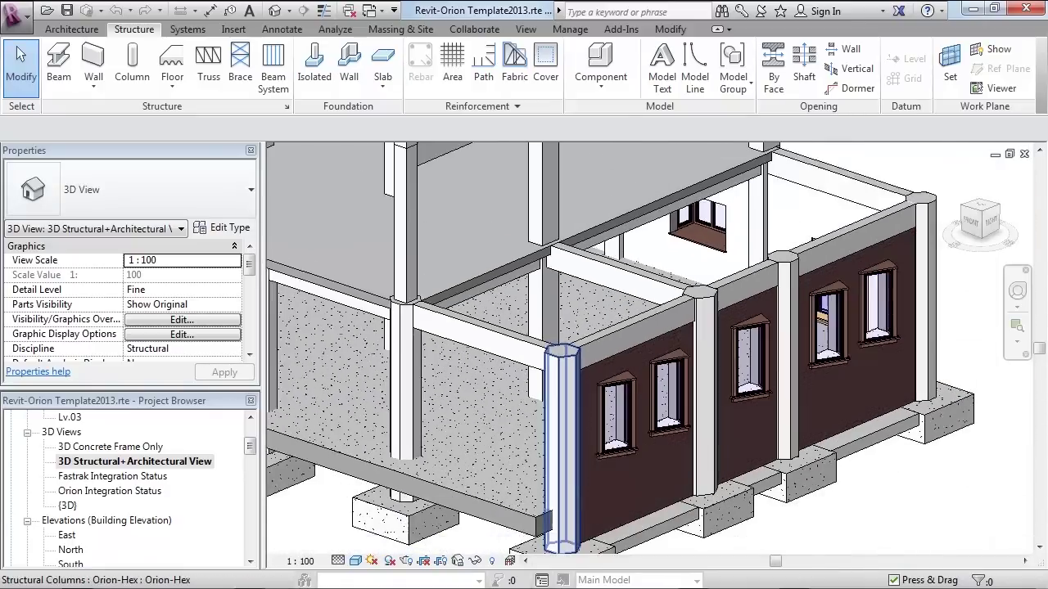
scroll(557, 422, up, 8)
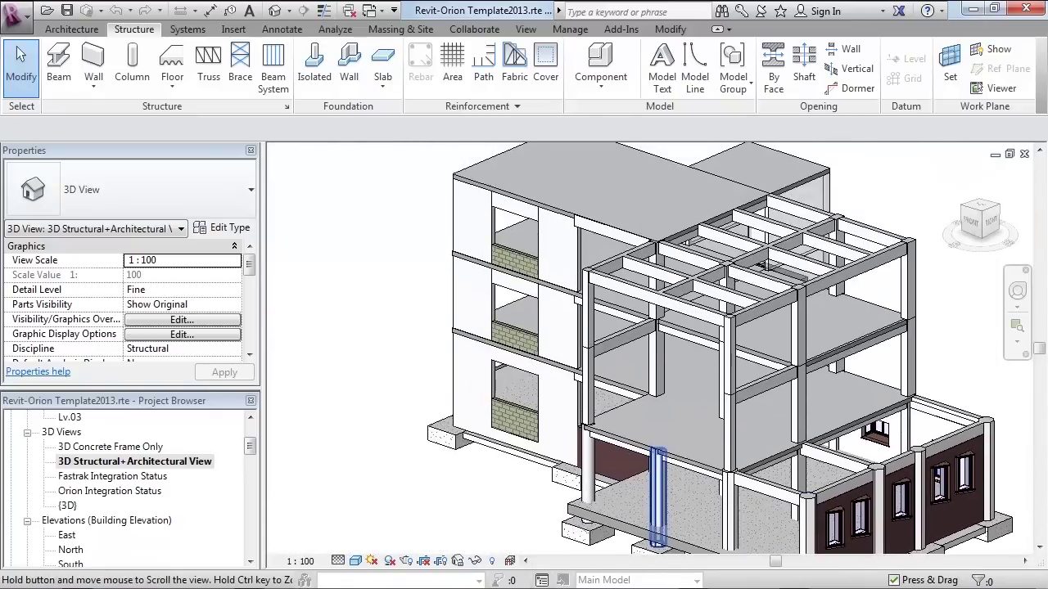
scroll(523, 449, up, 3)
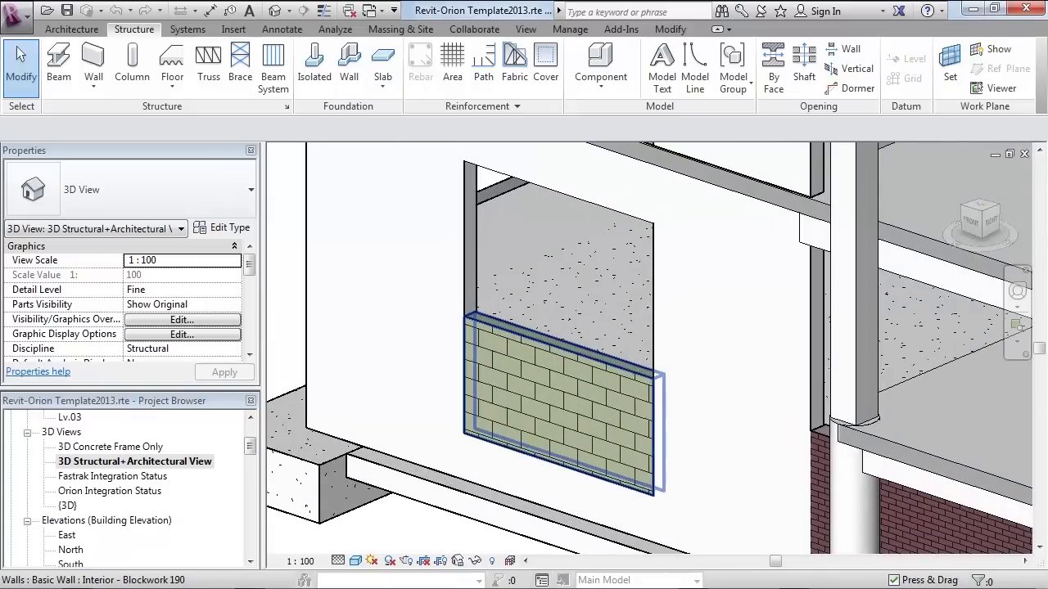
click(577, 361)
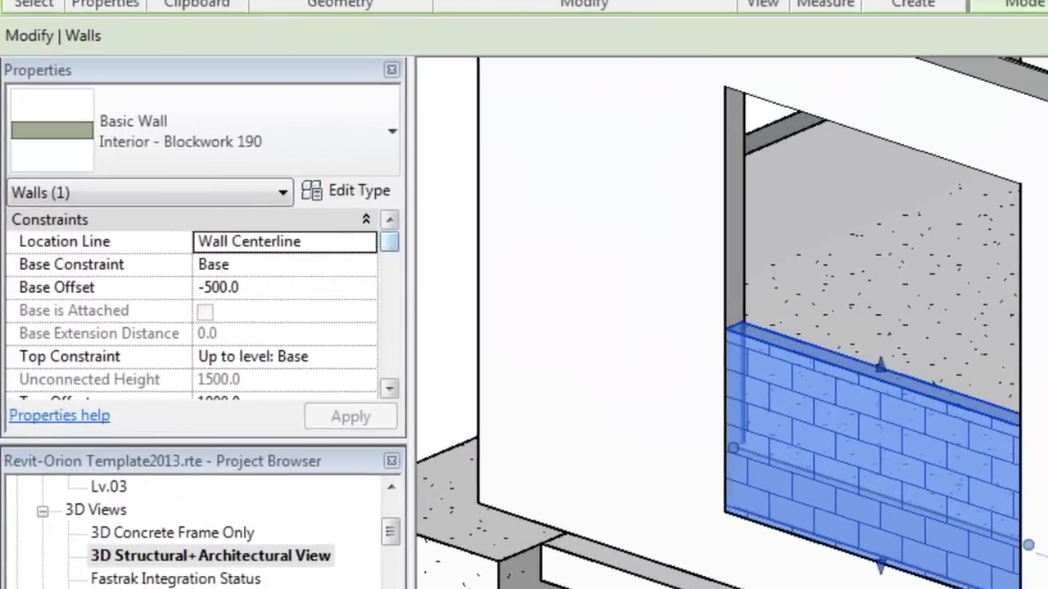
scroll(147, 311, down, 4)
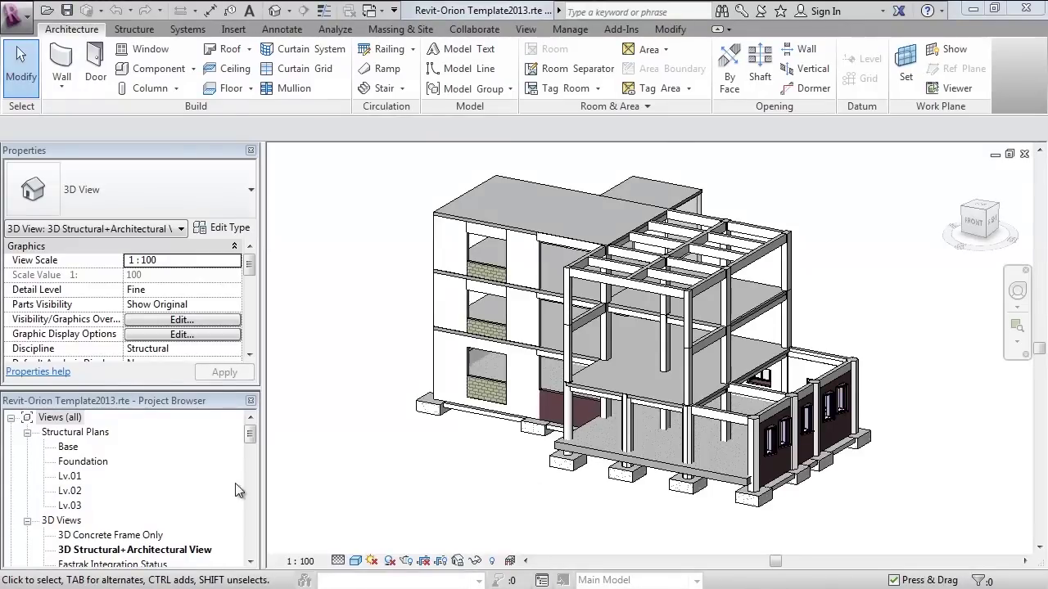
Step: Open the {3D} view and temporarily display only the analytical model categories to examine the analytical frame
drag(248, 439, 248, 452)
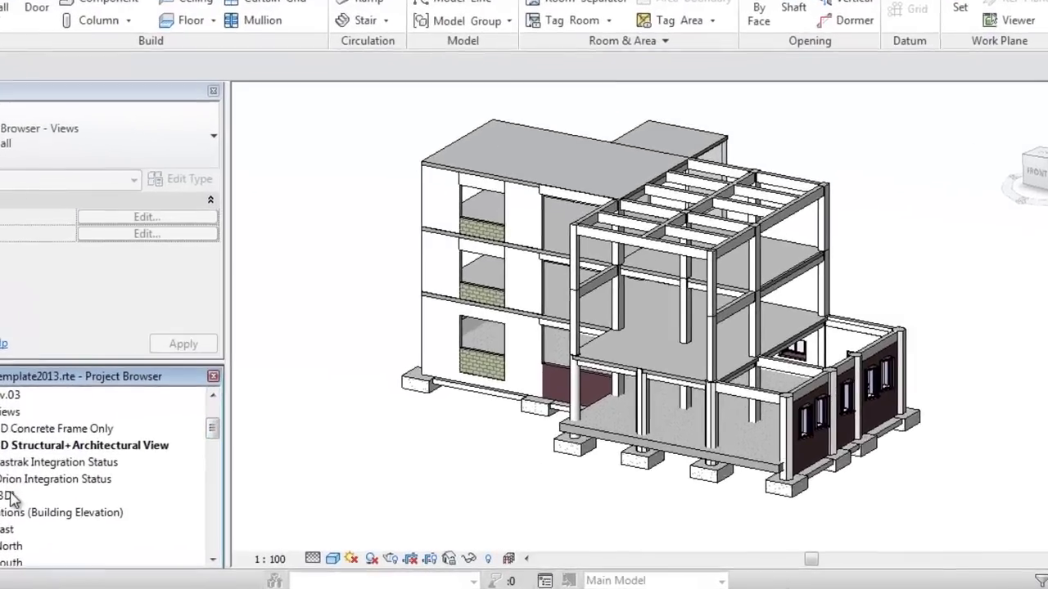
double_click(8, 496)
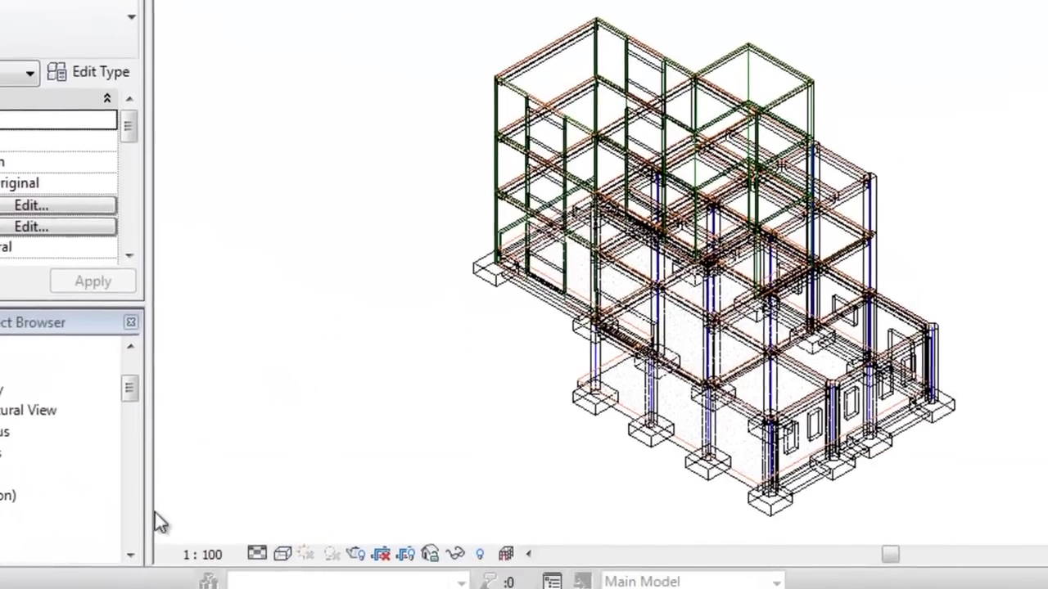
click(505, 555)
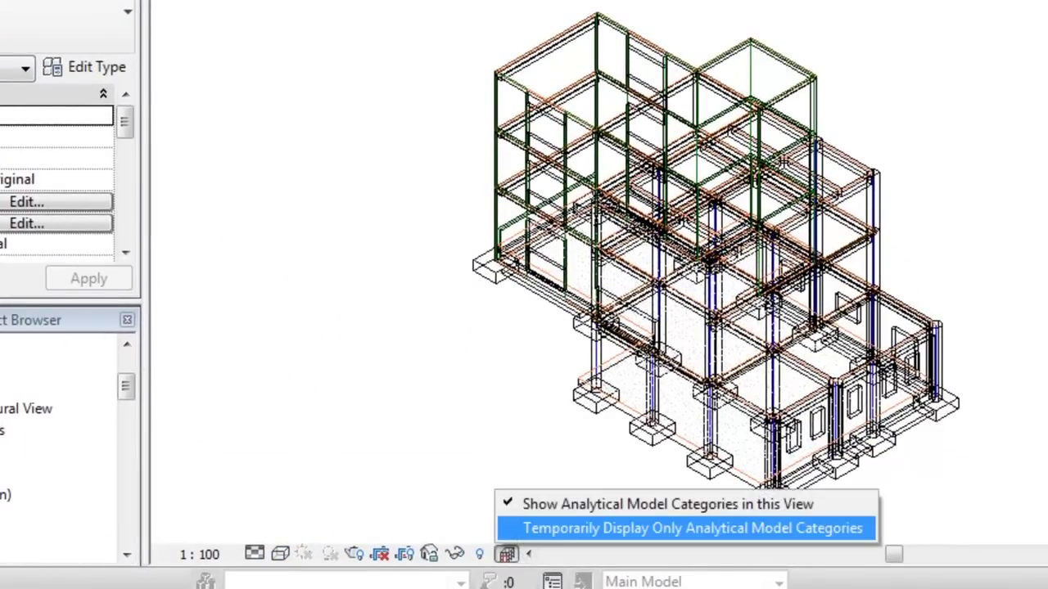
click(522, 528)
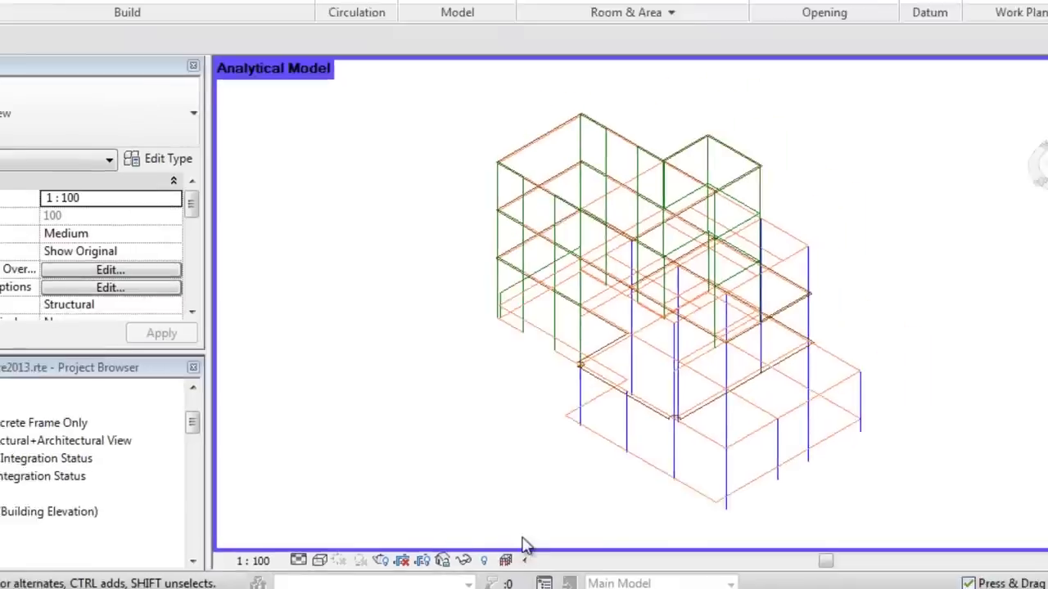
scroll(559, 488, up, 4)
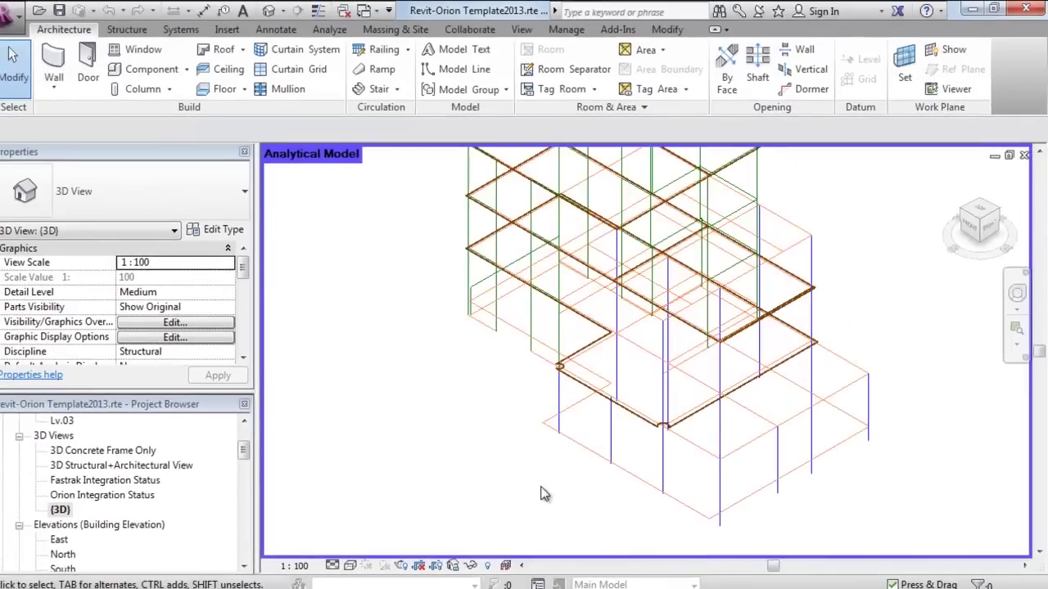
scroll(544, 493, down, 1)
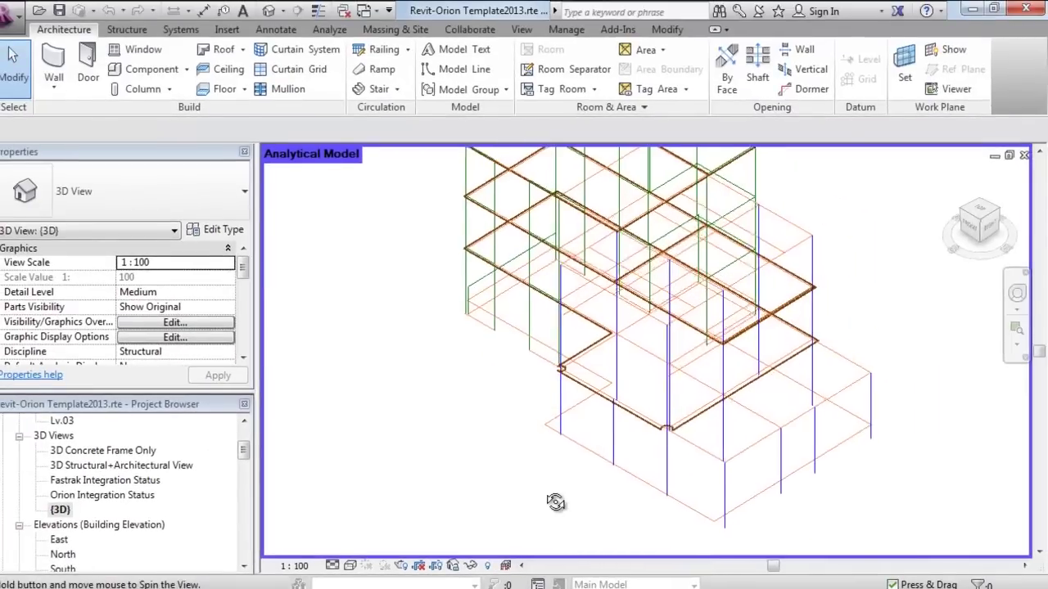
Step: Select an analytical column and start the Analytical Adjust tool
click(725, 287)
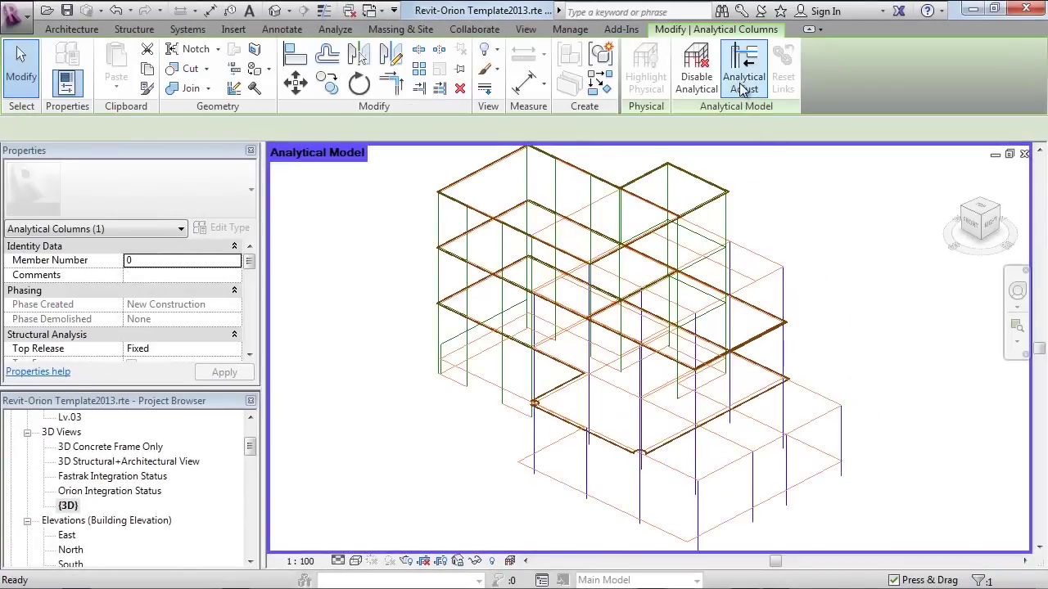
click(741, 82)
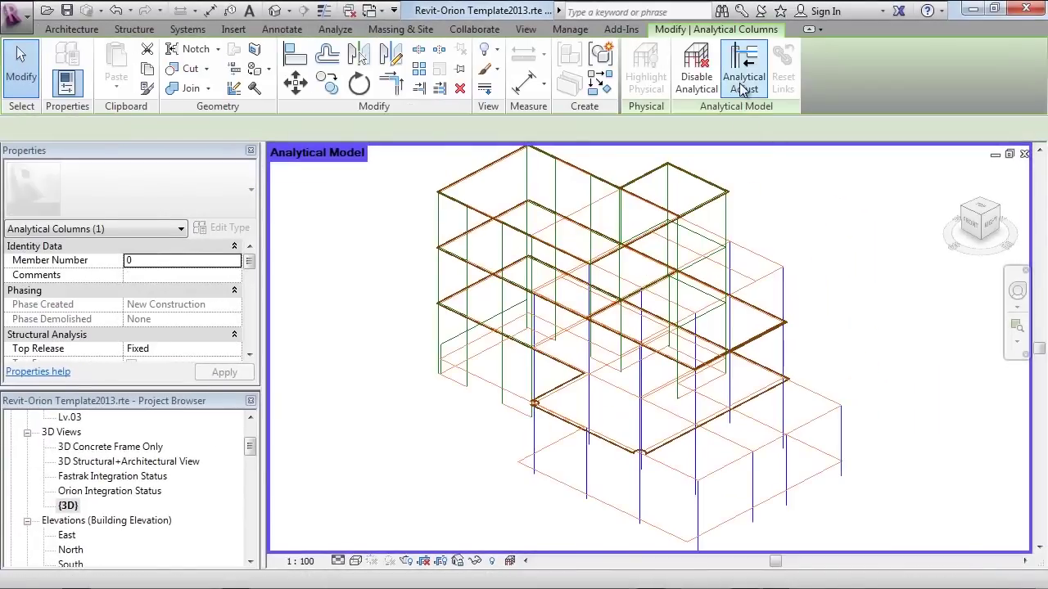
shift+middle_drag(393, 496, 402, 527)
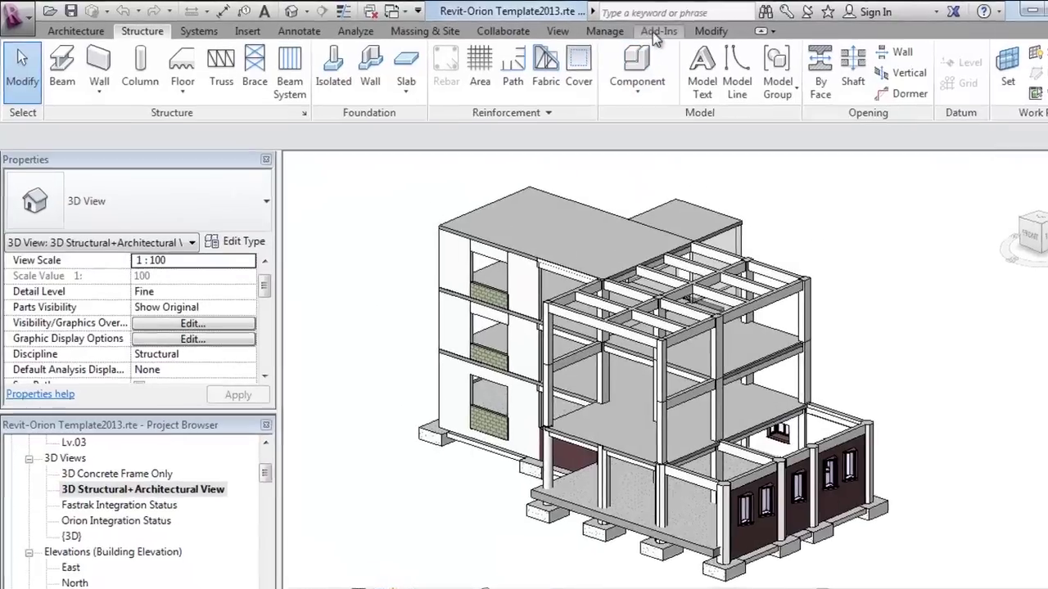
Step: Launch the CSC Integrator add-in and choose a first-time export of the model to Orion
click(621, 29)
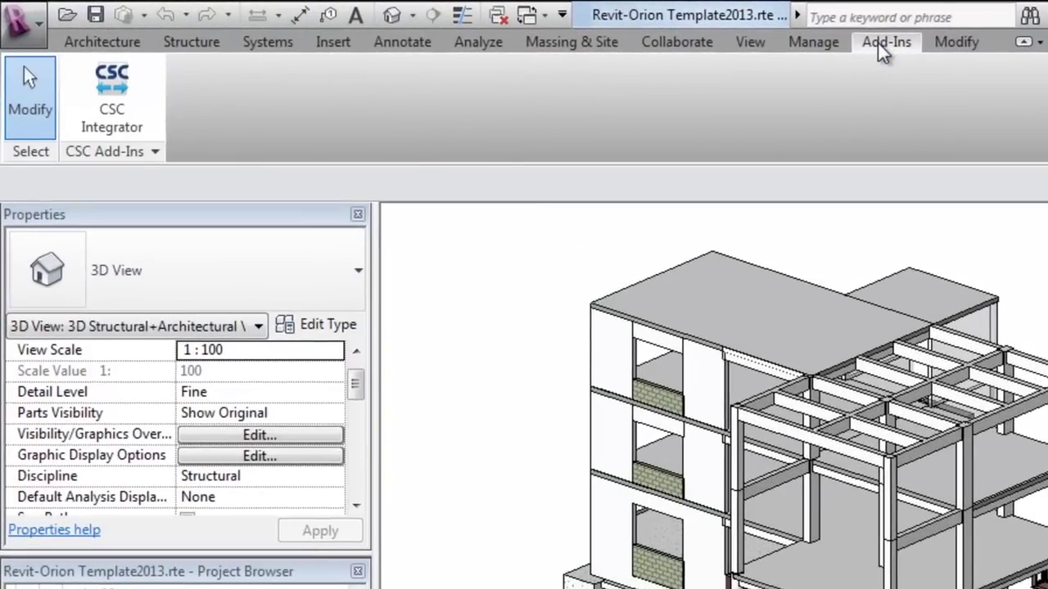
click(130, 113)
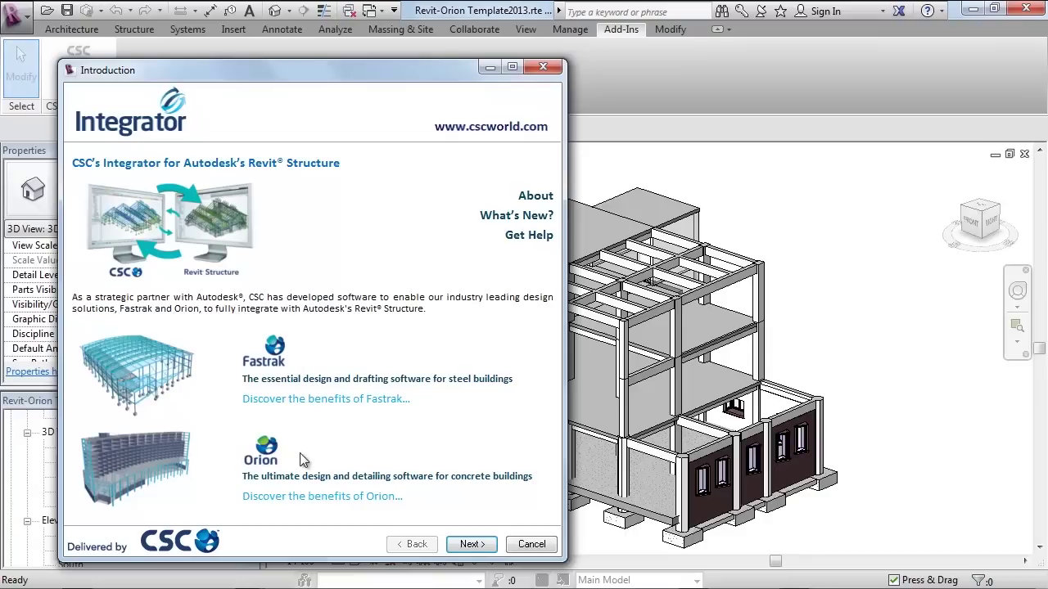
click(470, 544)
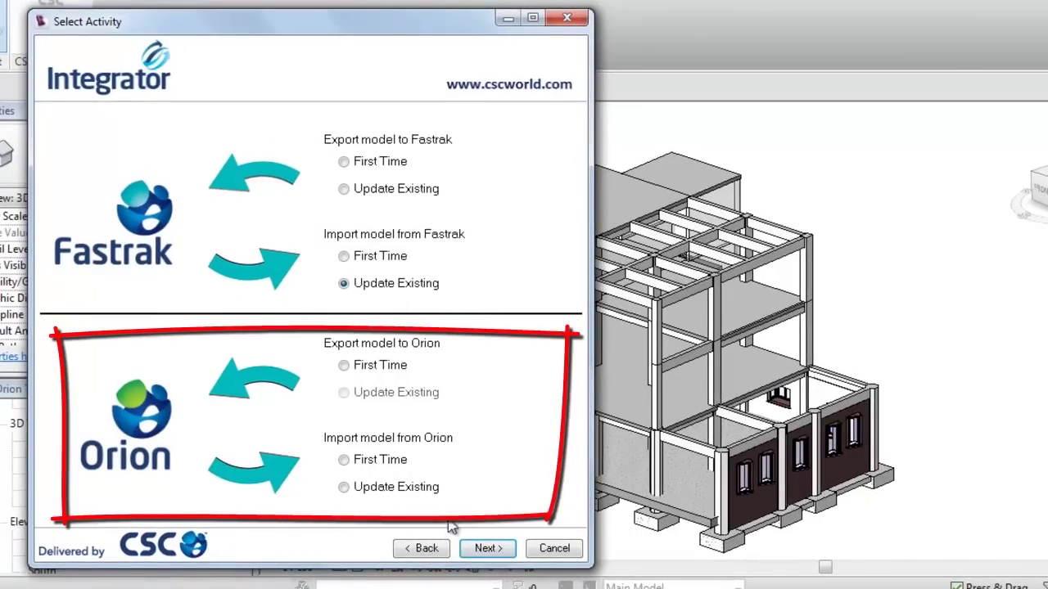
click(373, 373)
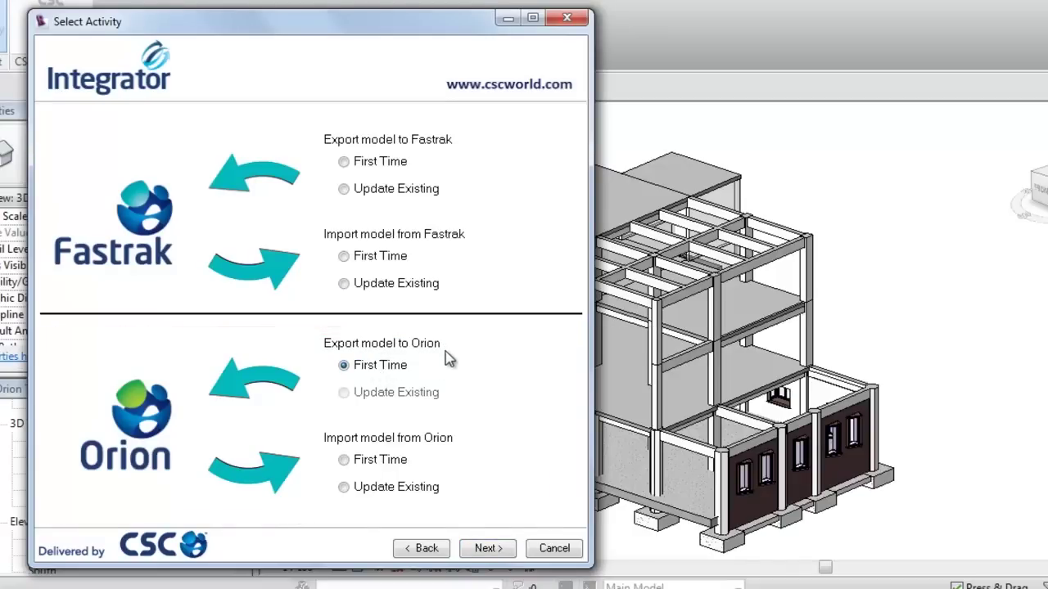
click(488, 549)
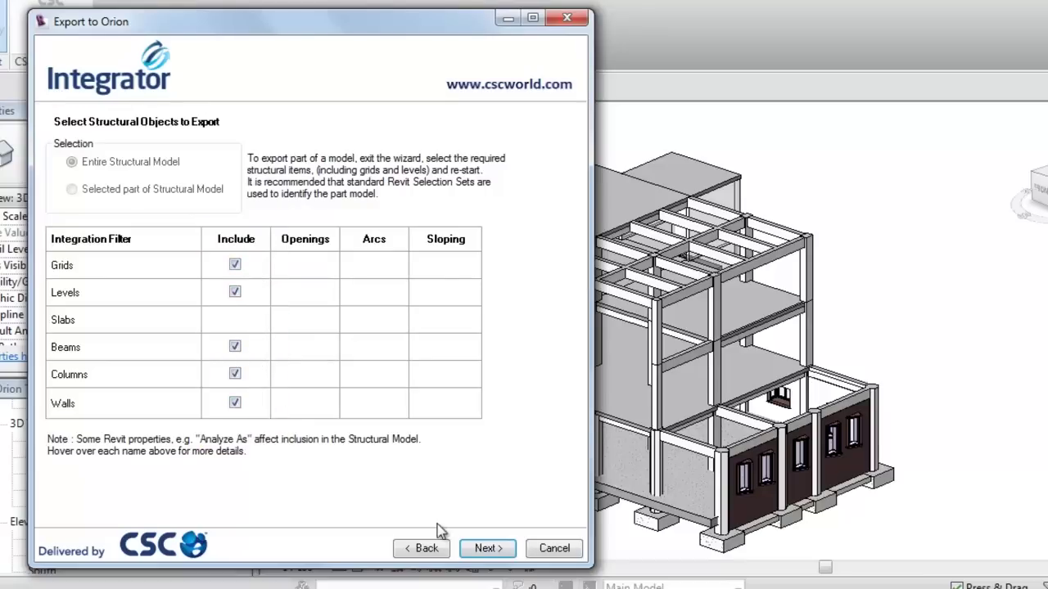
Step: Accept grids, levels, beams, columns and walls for export and enable mapping review for the structural column types
click(486, 549)
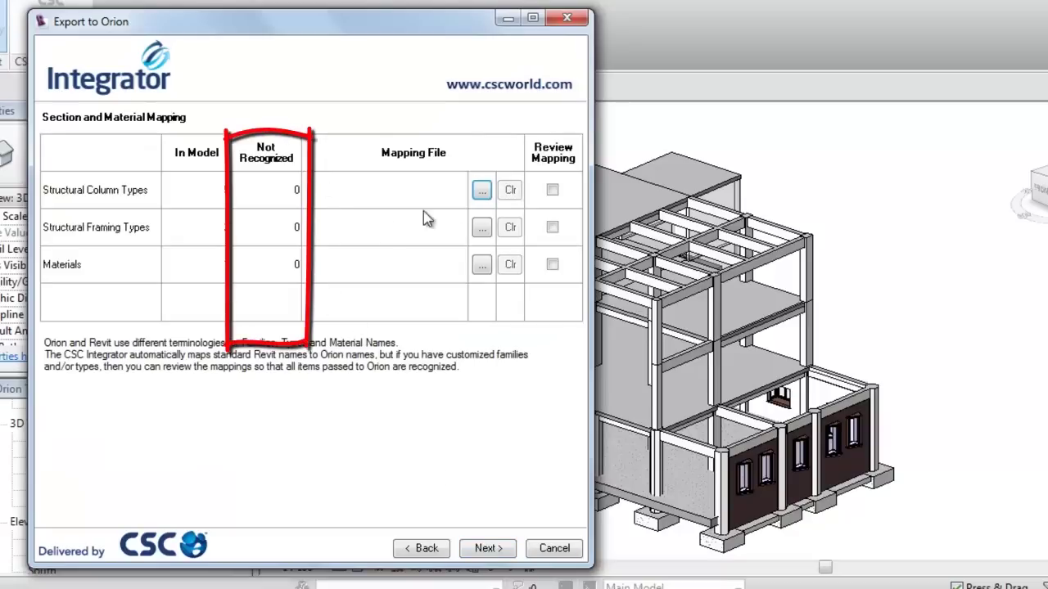
click(553, 190)
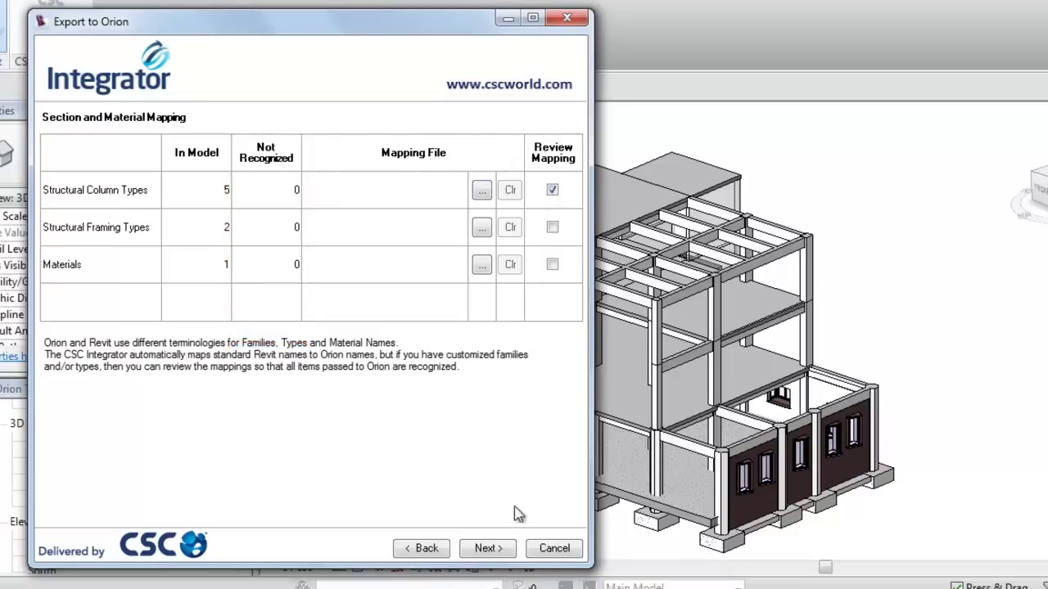
click(508, 548)
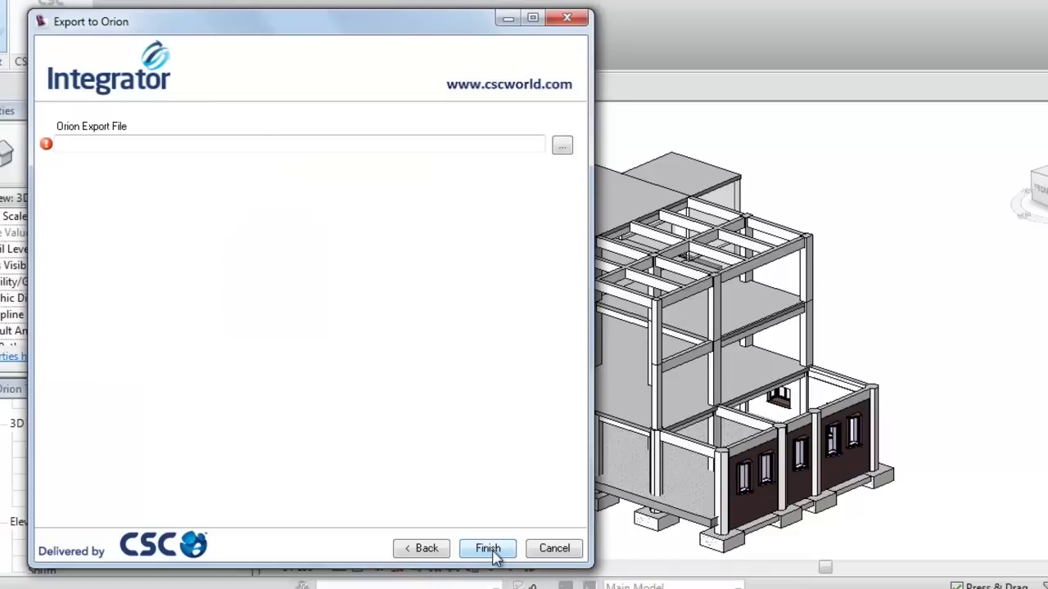
Step: Name the Orion export file Pass1 in the Project1 folder as a .cxl file and finish the export
click(560, 149)
text(Pass1)
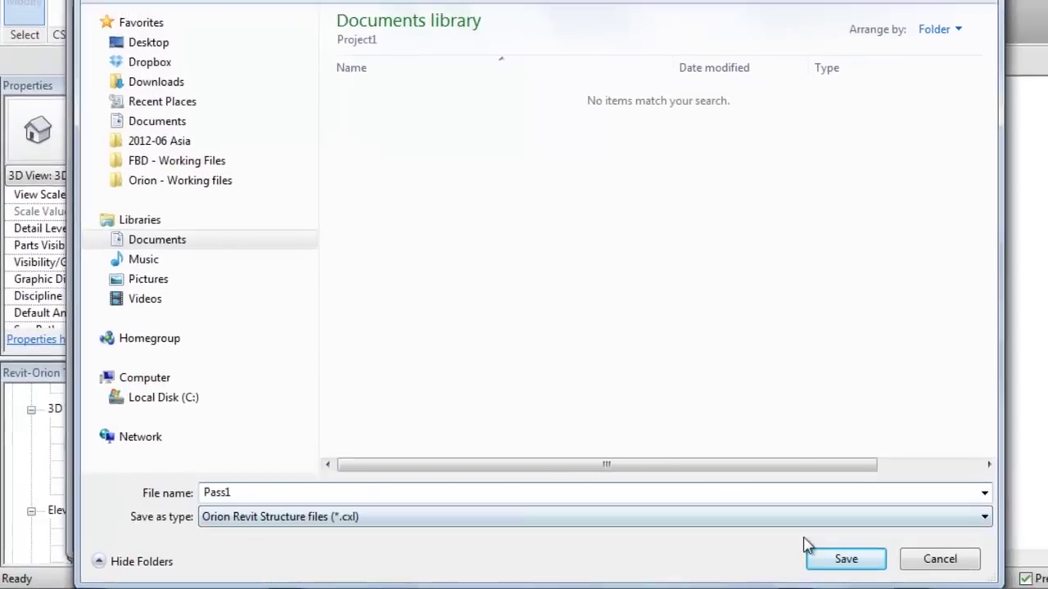
click(876, 558)
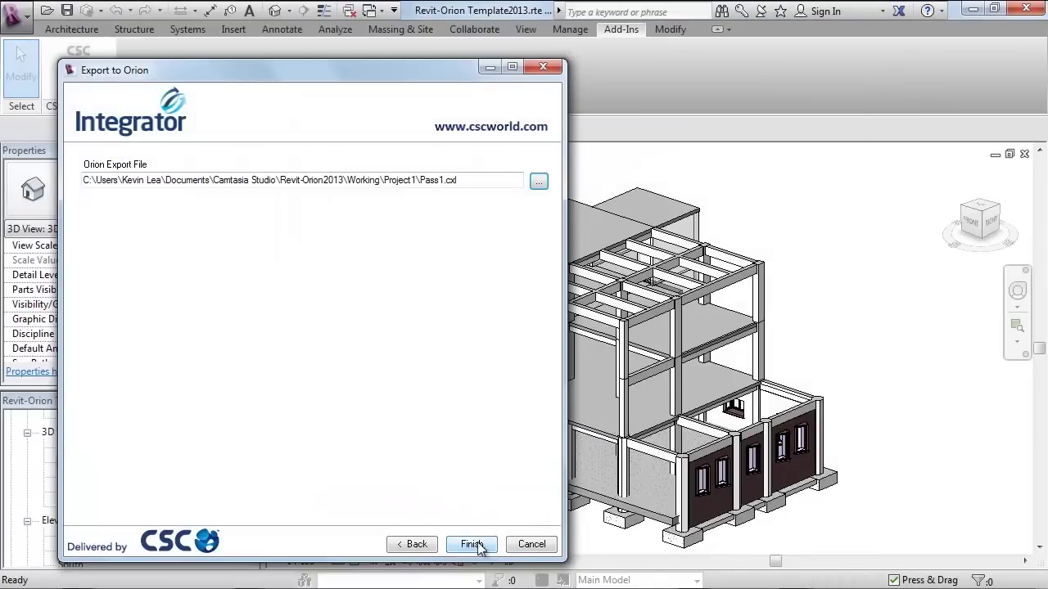
click(479, 545)
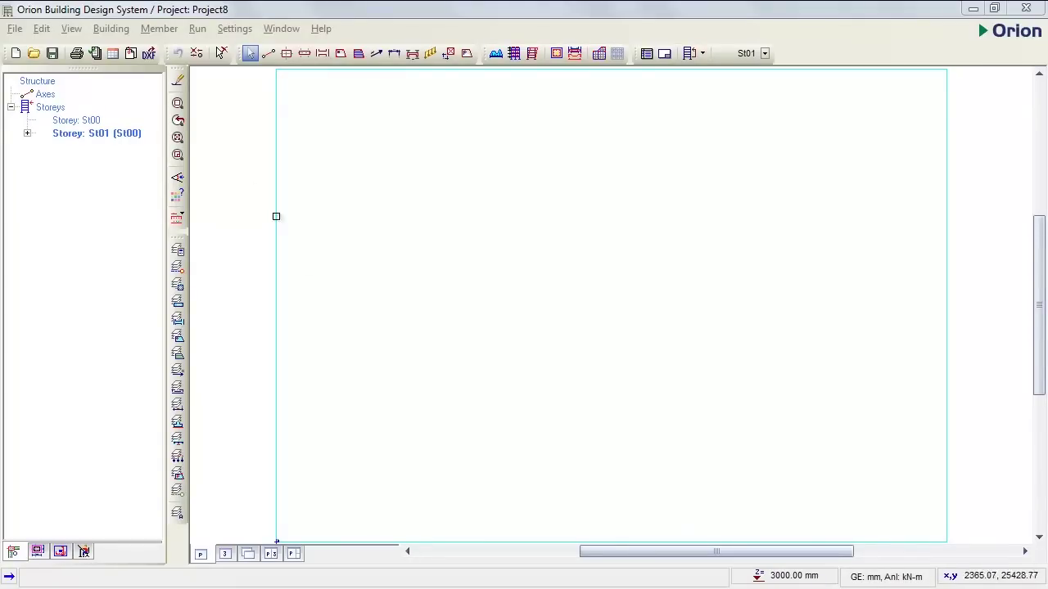
Step: In Orion, import the Revit Structure transfer file Pass1.cxl from the Project1 folder into the project
click(16, 28)
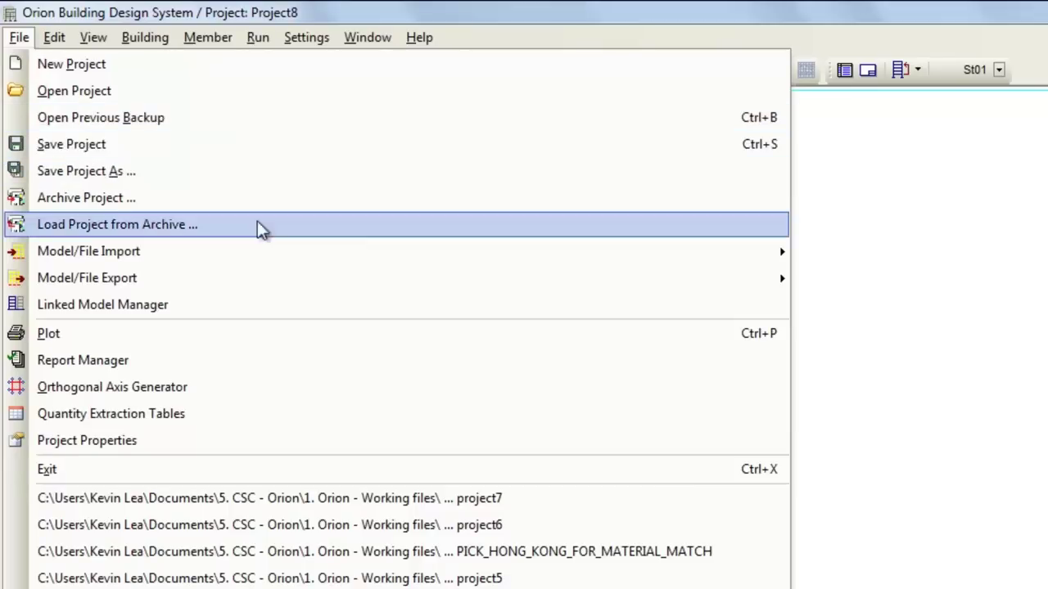
mouse_move(338, 253)
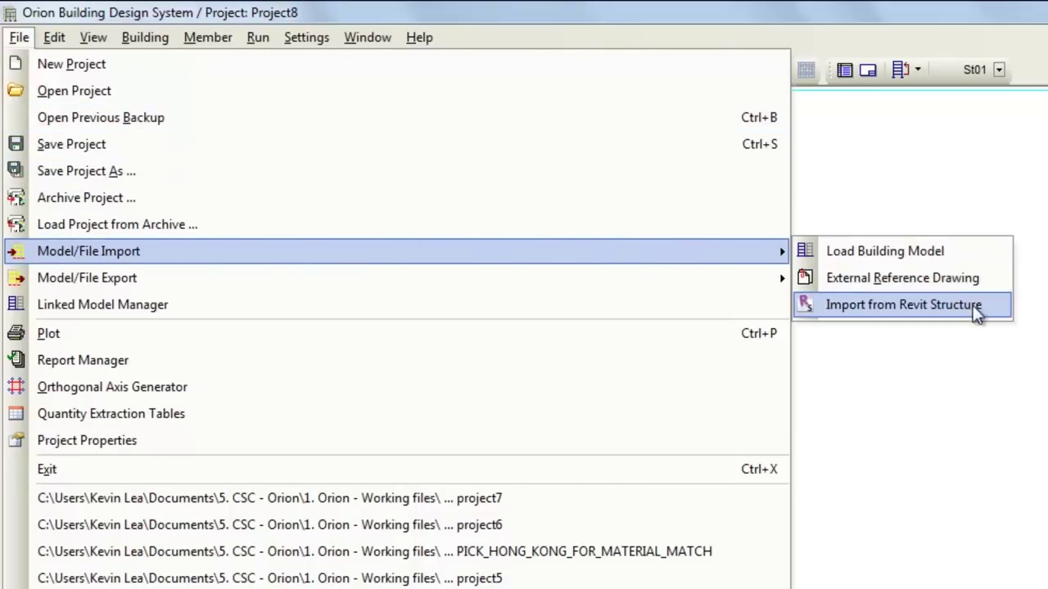
click(995, 306)
click(215, 178)
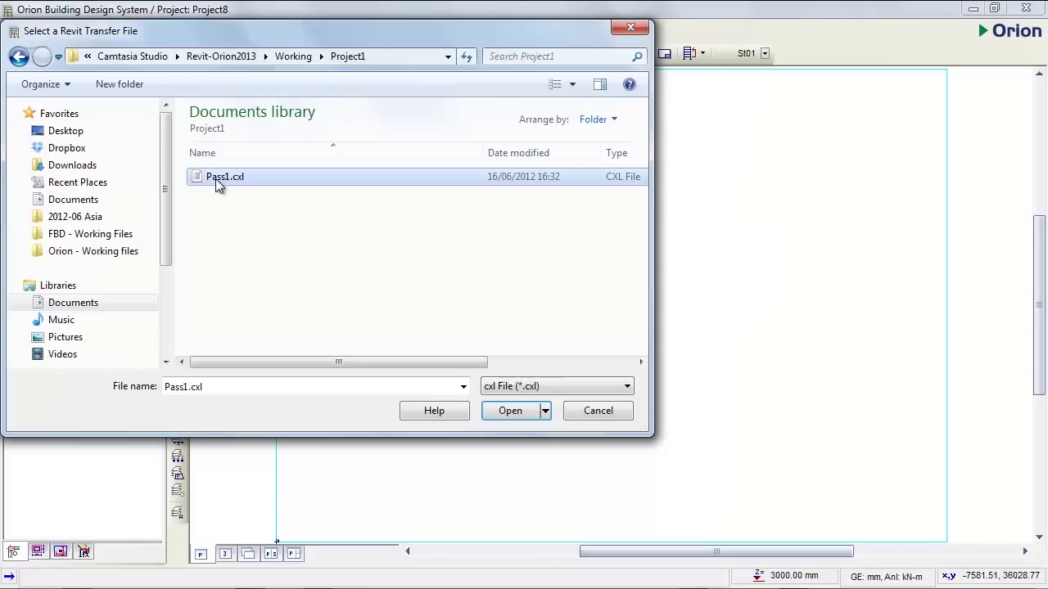
click(510, 410)
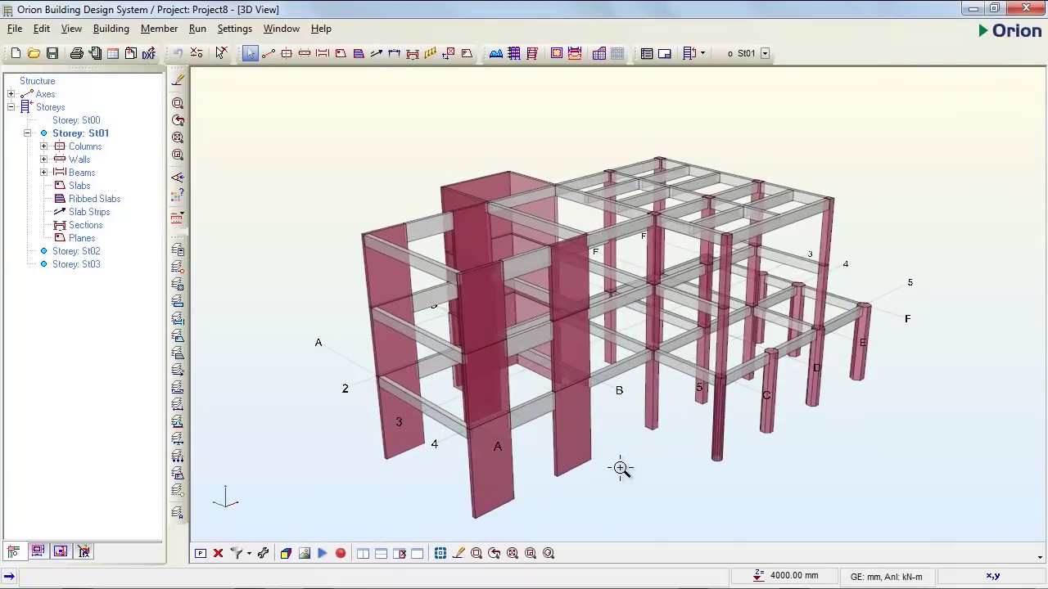
Step: On the St02 plan, draw a 300 by 600 mm beam along axis 3 from axis A to E, divided as secondary at crossing beams
middle_drag(695, 480, 527, 458)
key(ctrl+Tab)
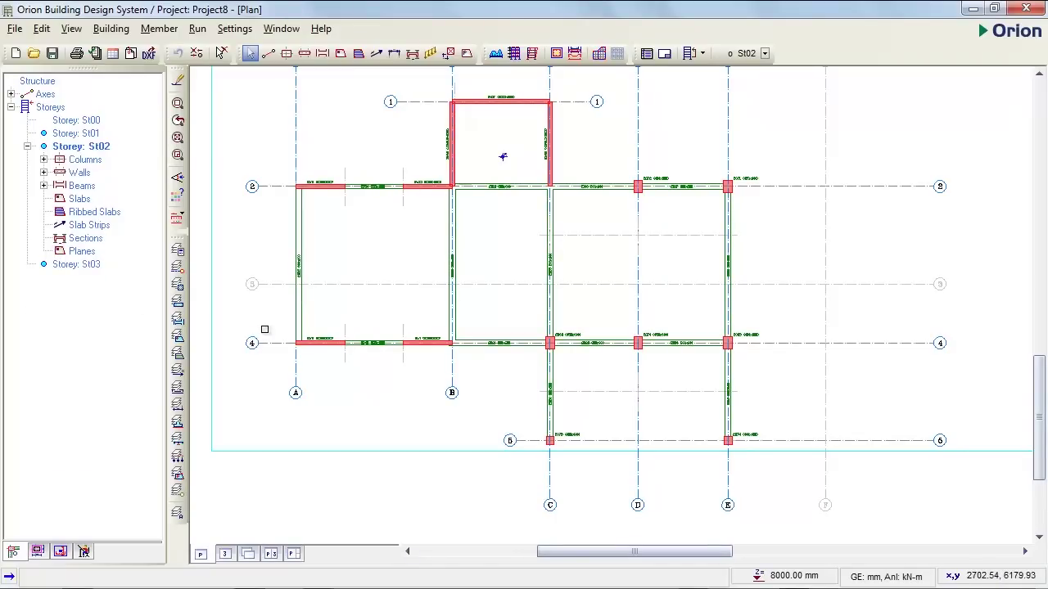
click(322, 54)
drag(299, 283, 730, 284)
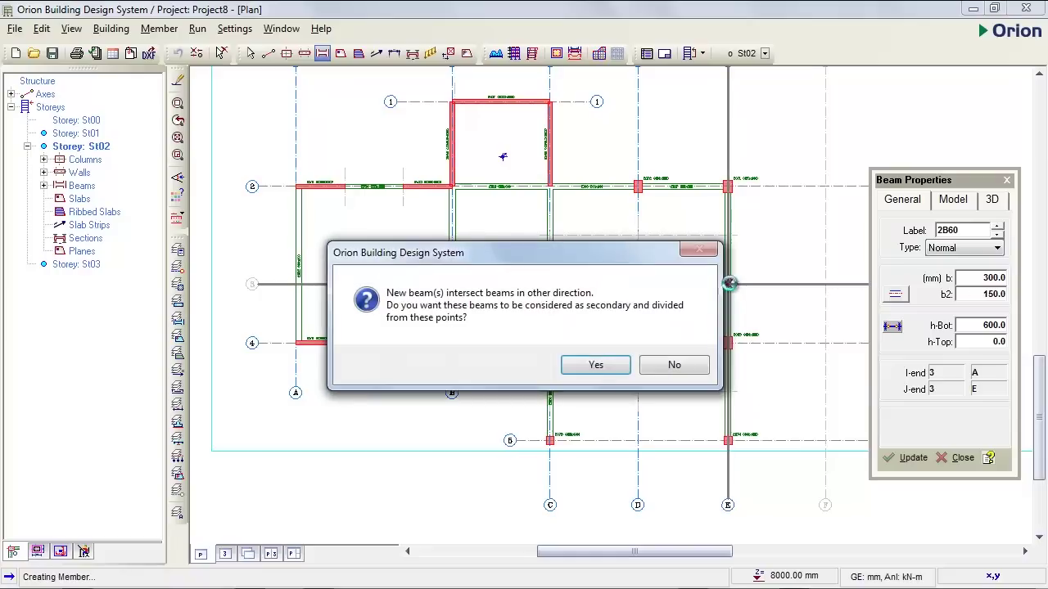
click(591, 368)
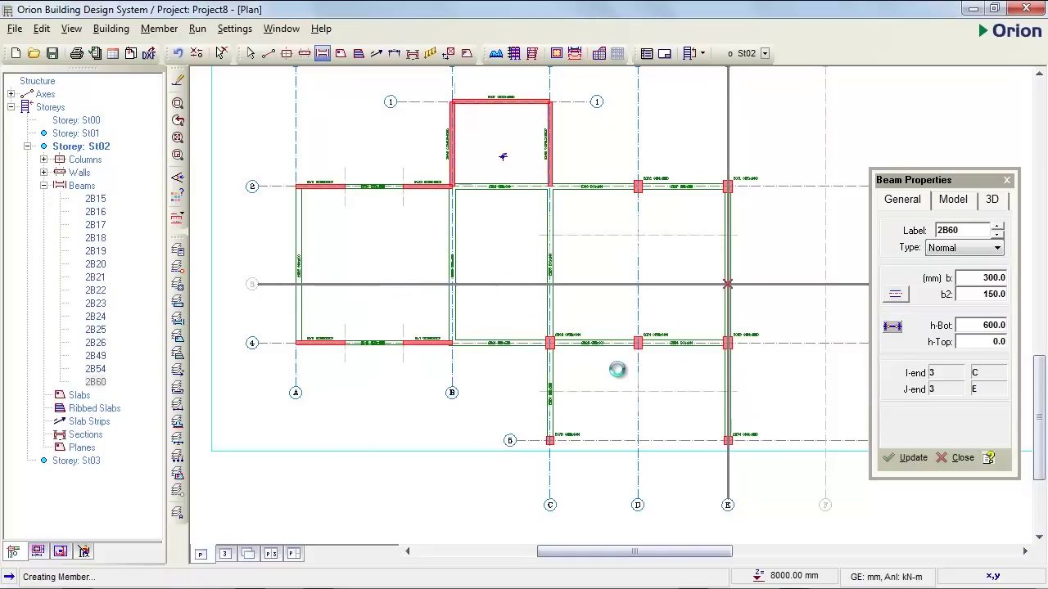
Step: On the St02 plan, insert a curved 300 by 600 mm beam along axis 5 from C to E with a -1200 mm chord offset
scroll(620, 517, up, 3)
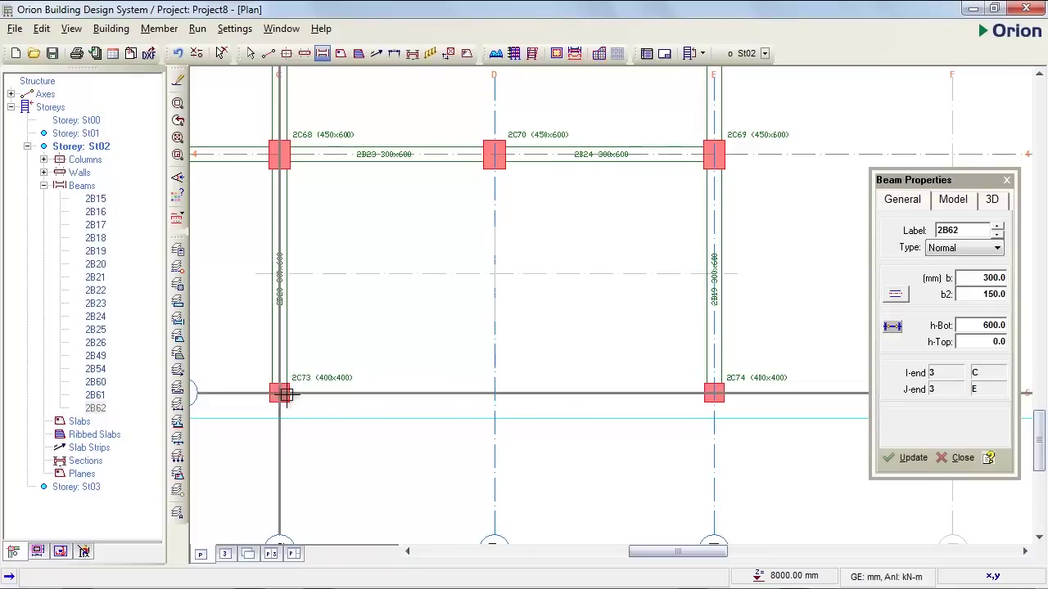
drag(286, 395, 714, 393)
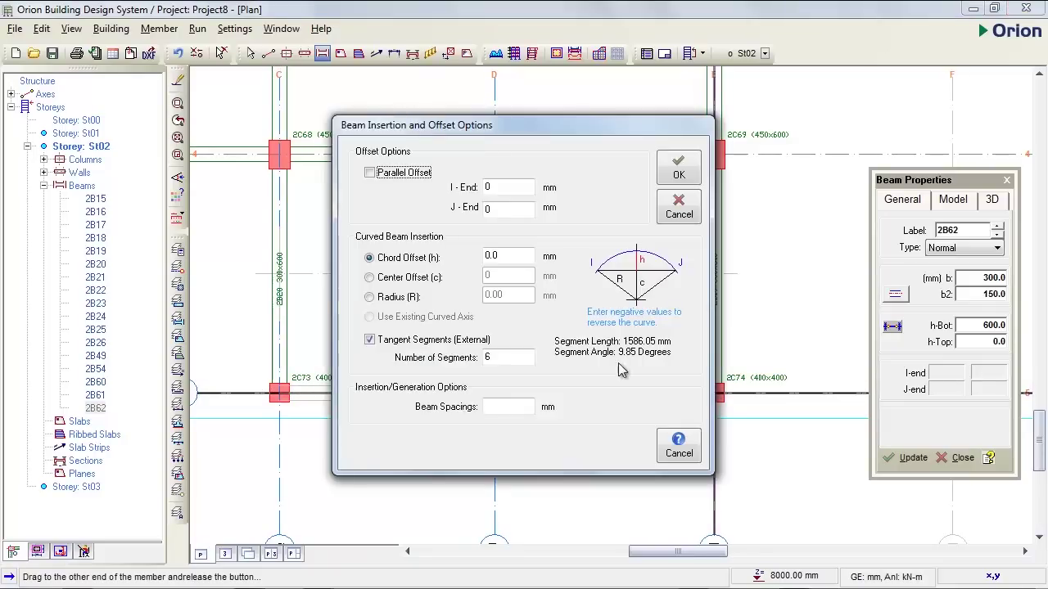
double_click(516, 255)
text(-1200)
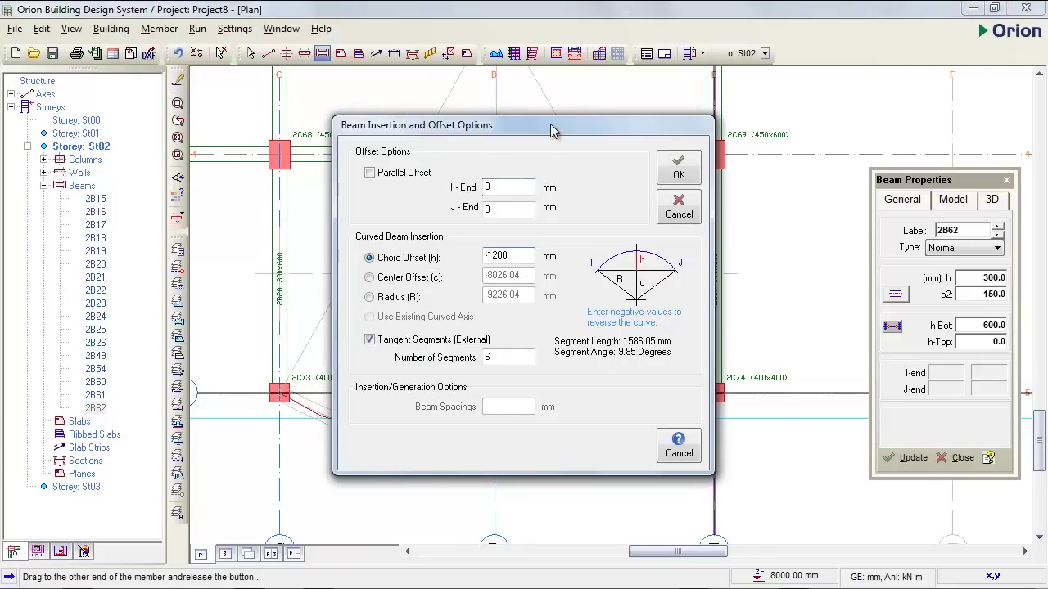
drag(551, 131, 872, 147)
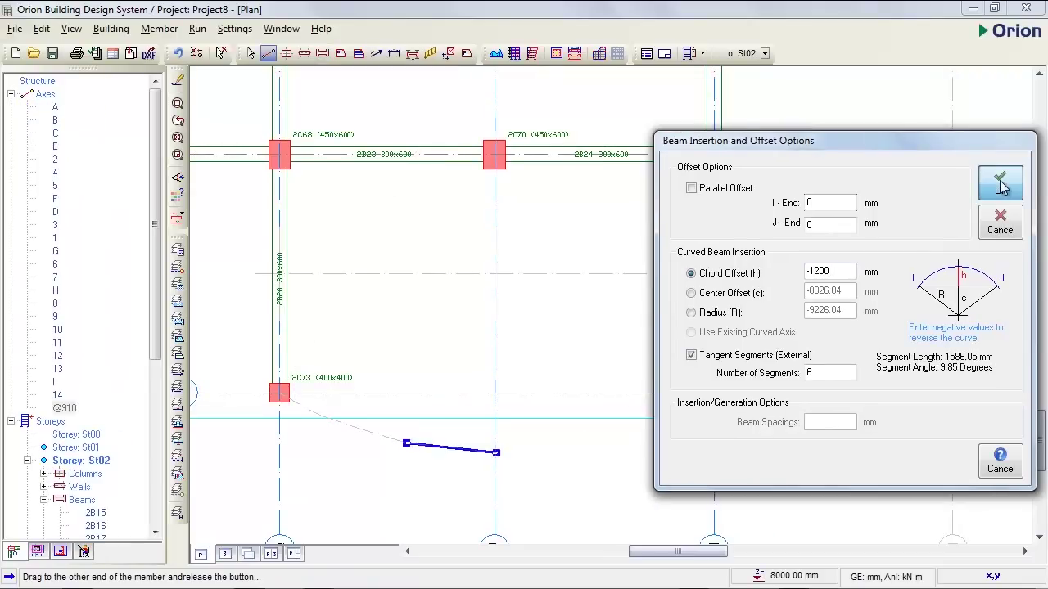
click(1001, 183)
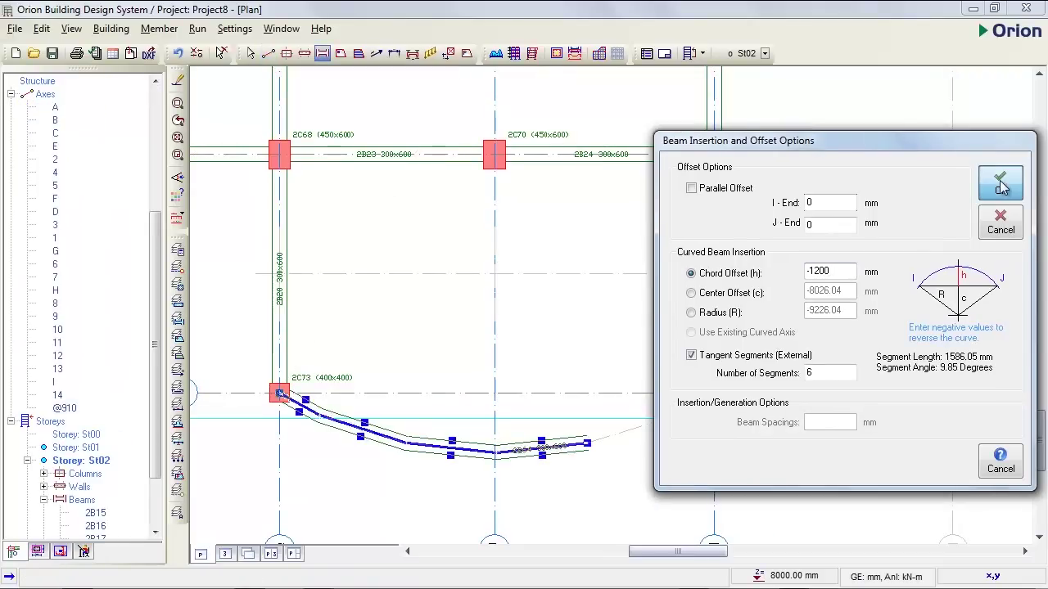
Step: Insert 200 mm thick slabs on St02 in all beam-bounded bays between axes A and E, including the curved-edge bay below axis 4
click(341, 54)
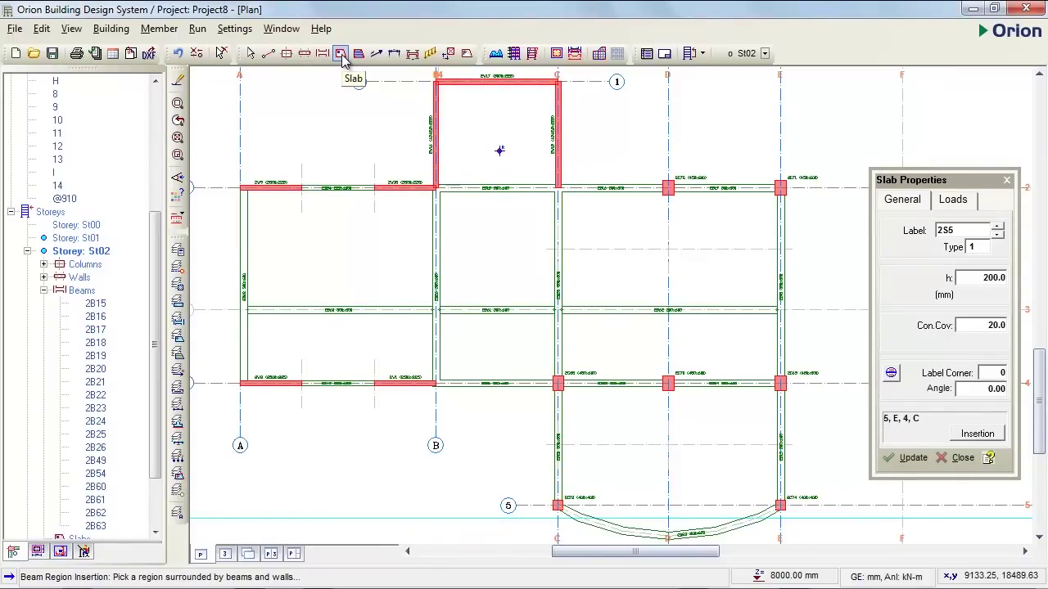
click(371, 261)
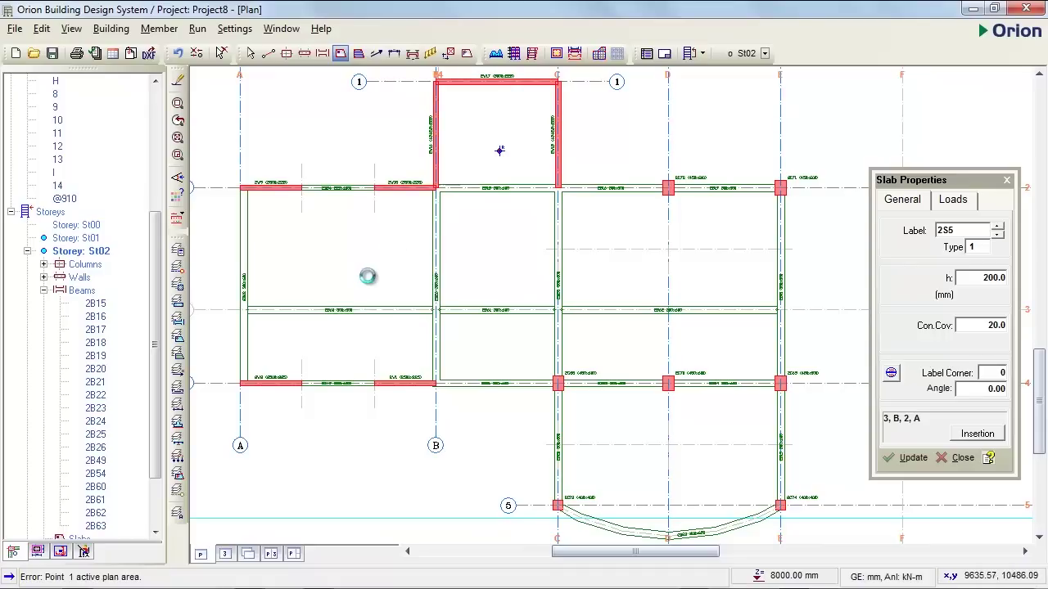
click(368, 343)
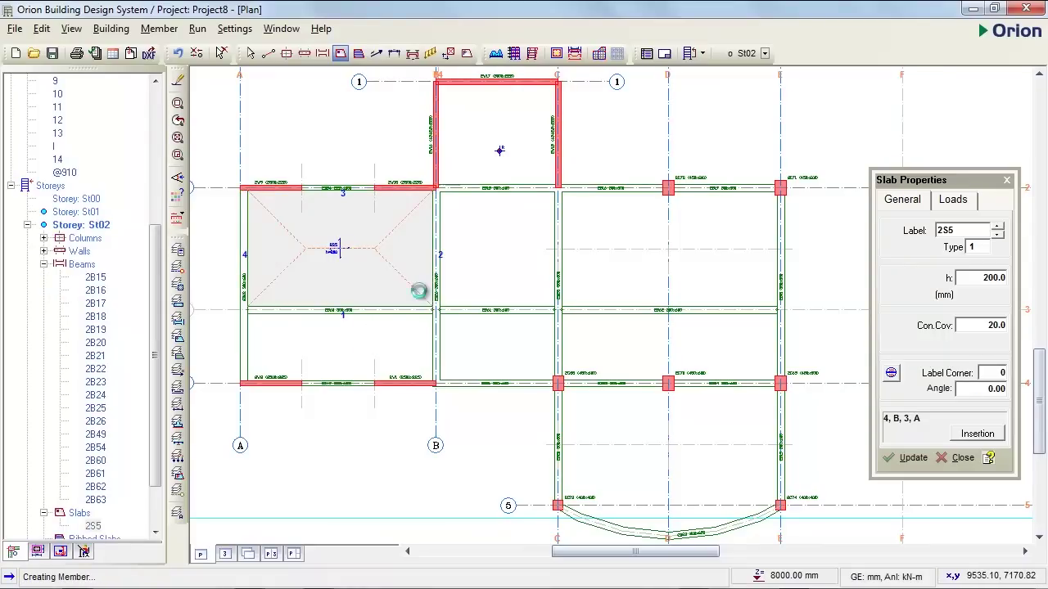
click(501, 301)
click(499, 344)
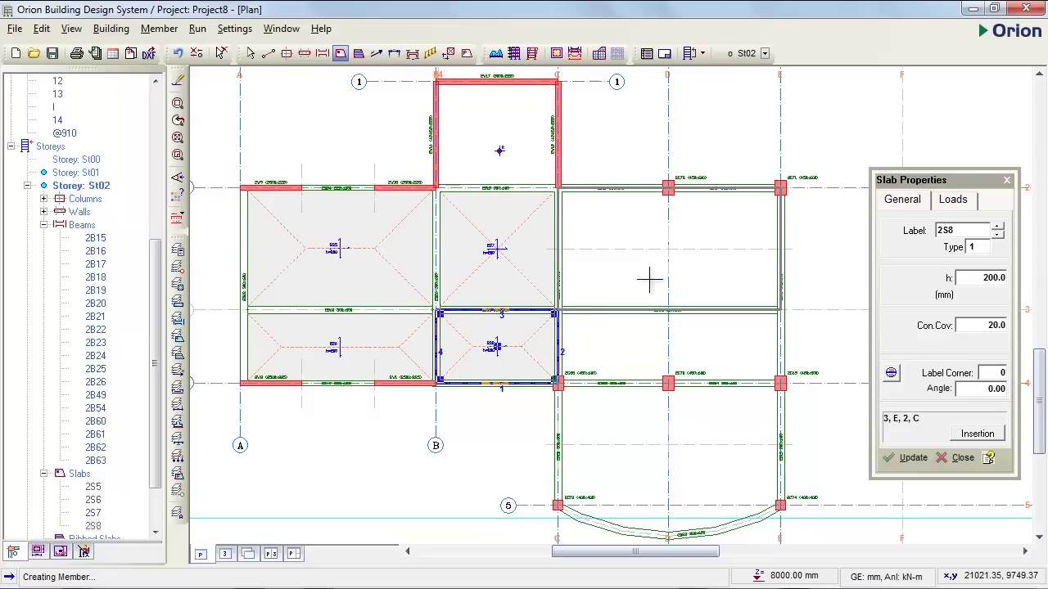
click(636, 274)
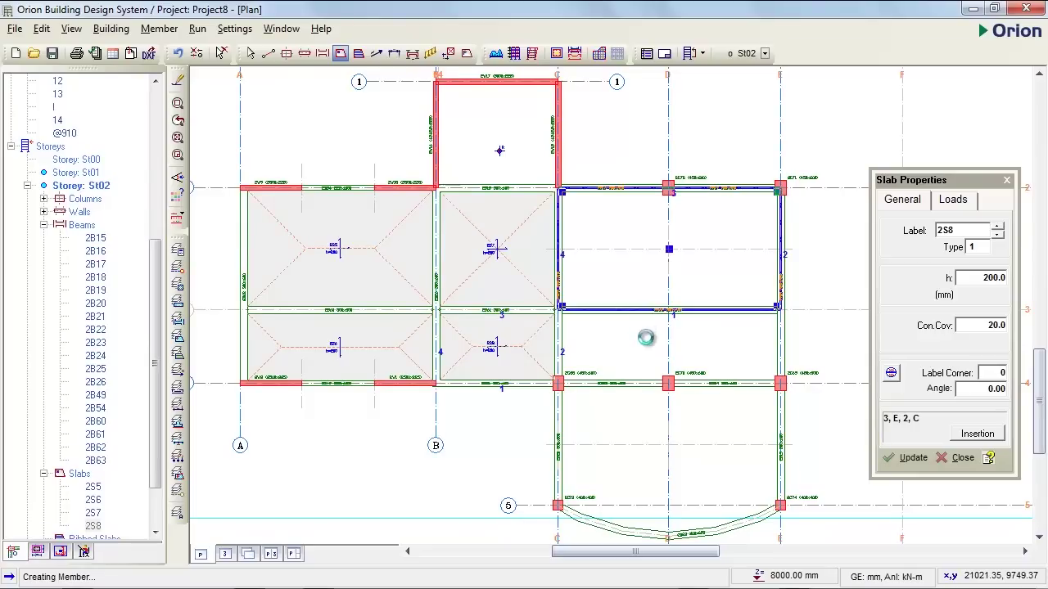
click(626, 392)
click(618, 436)
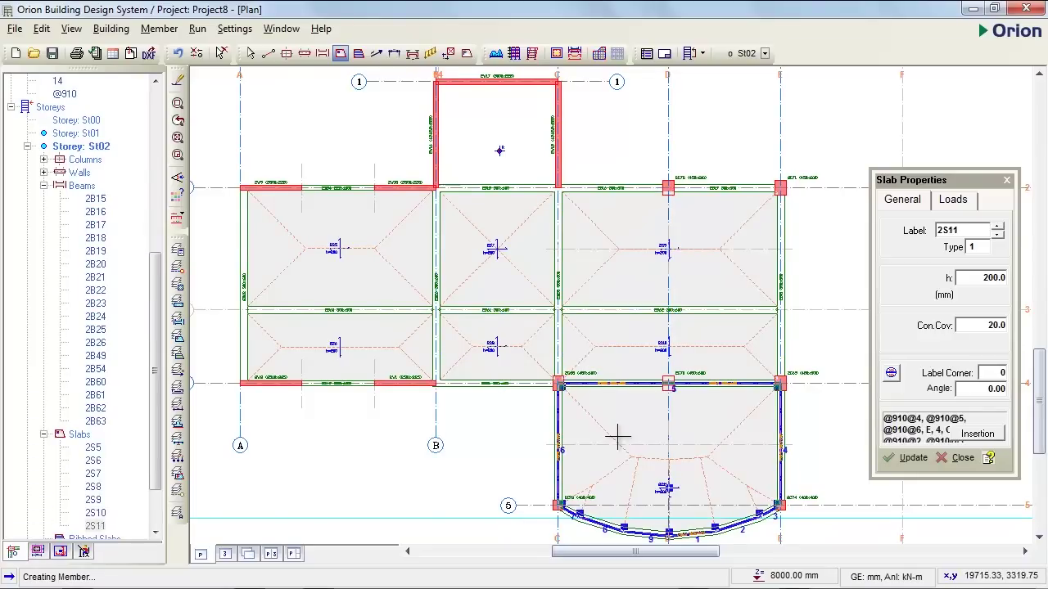
click(479, 437)
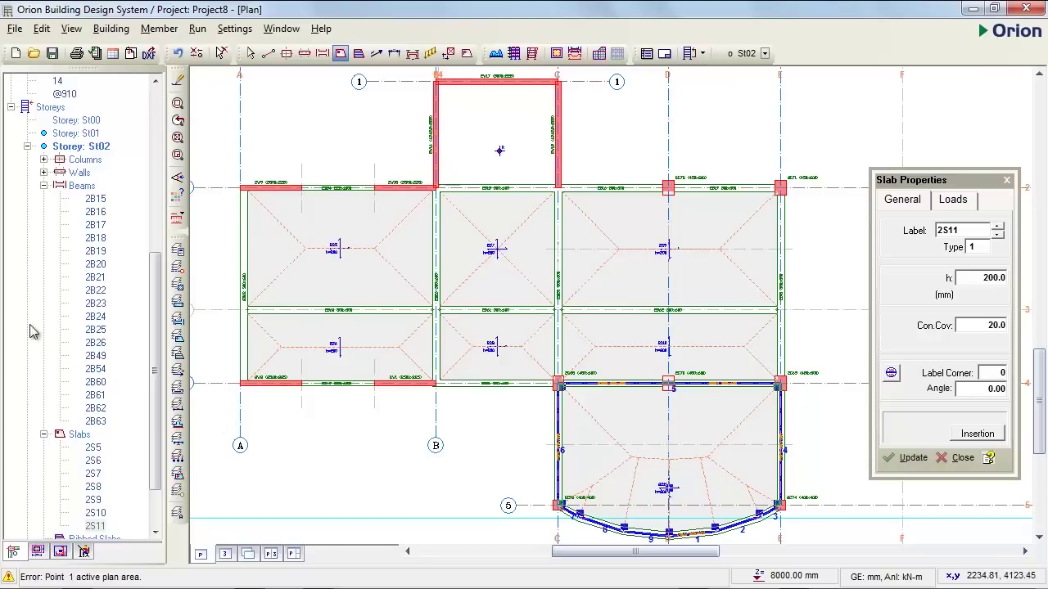
Step: On storey St03, draw a 300 by 600 mm beam along axis 3 from A to C, divided as secondary at crossing beams
key(Page_Up)
key(b)
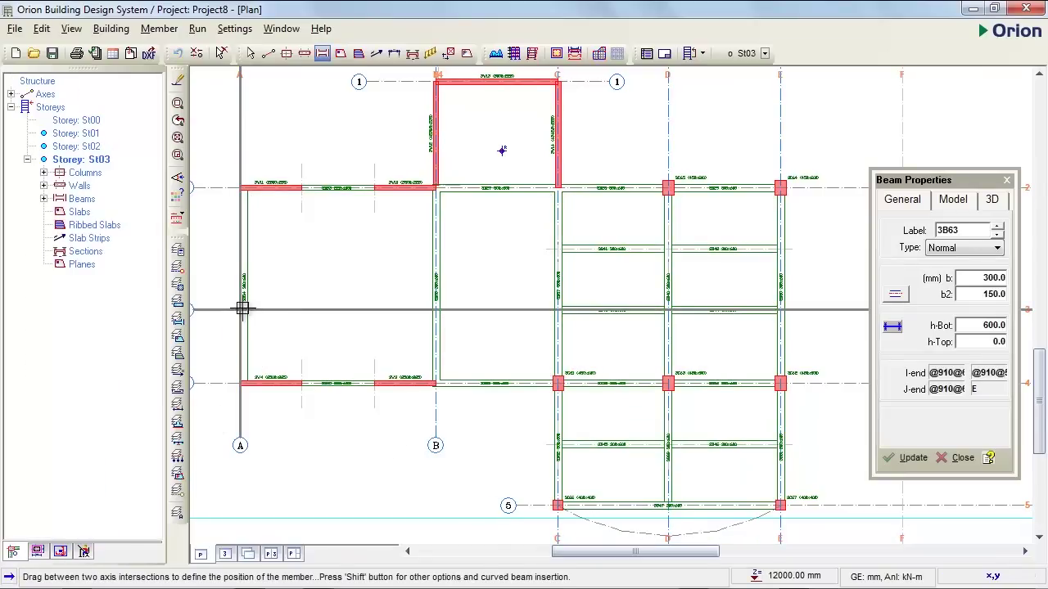
drag(240, 309, 556, 309)
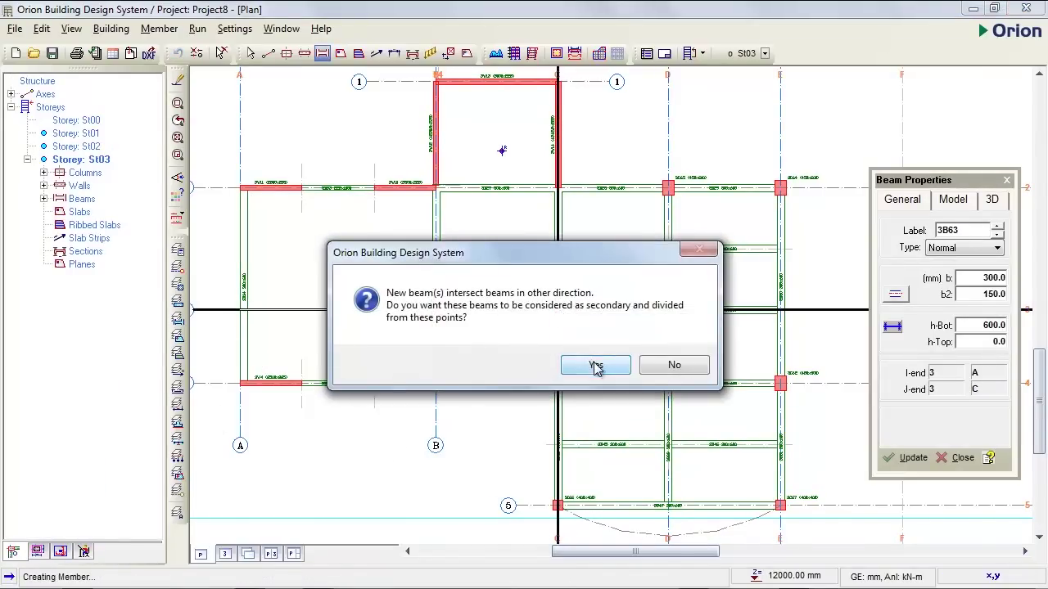
click(595, 299)
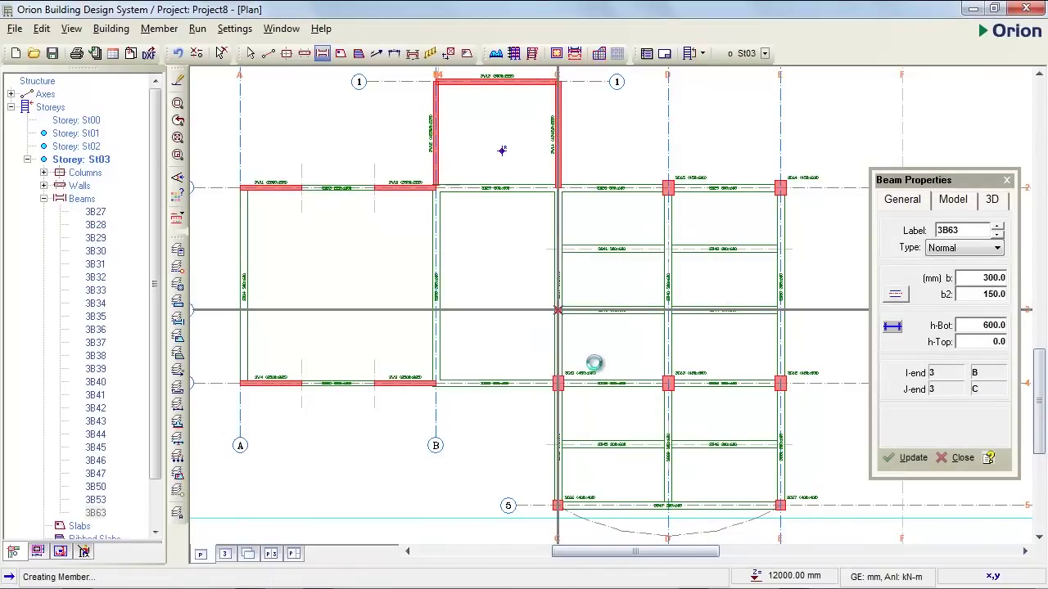
Step: Insert 200 mm thick slabs on St03 in the four bays between axes A and C and axes 2 and 4
click(341, 53)
click(347, 243)
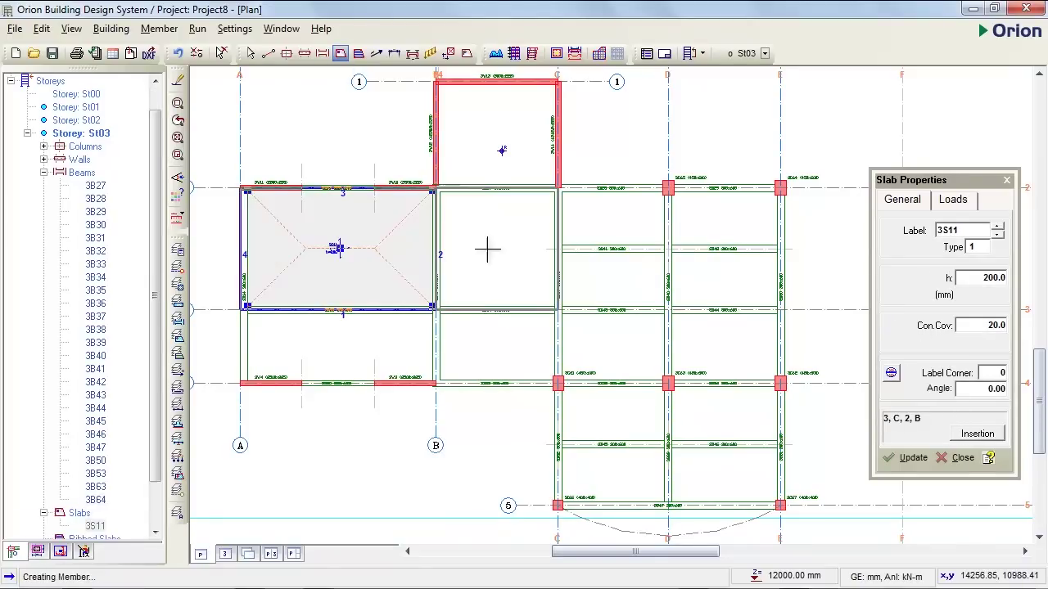
click(488, 248)
click(391, 335)
click(496, 342)
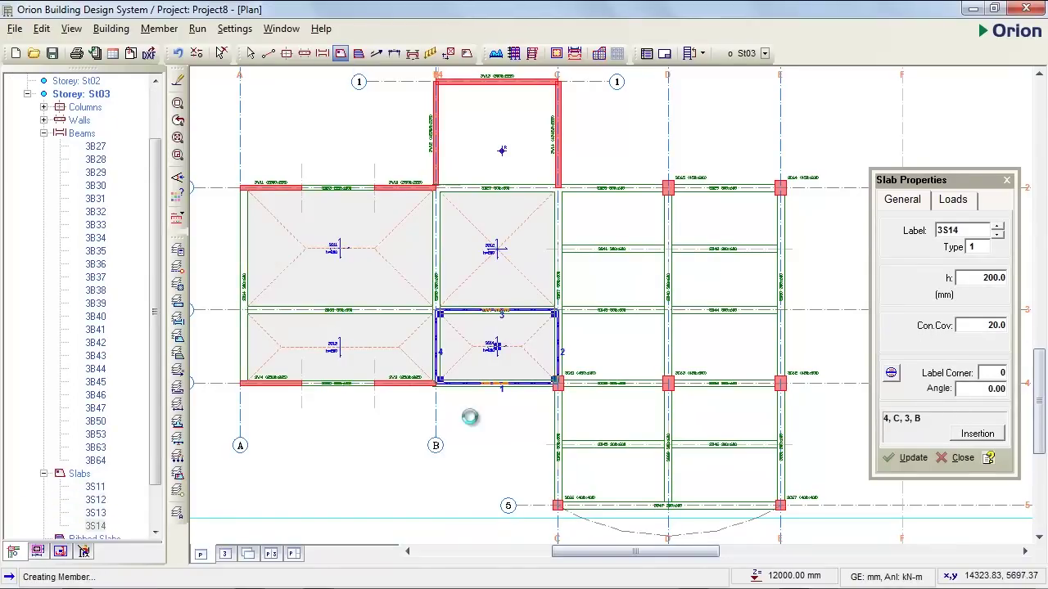
click(475, 458)
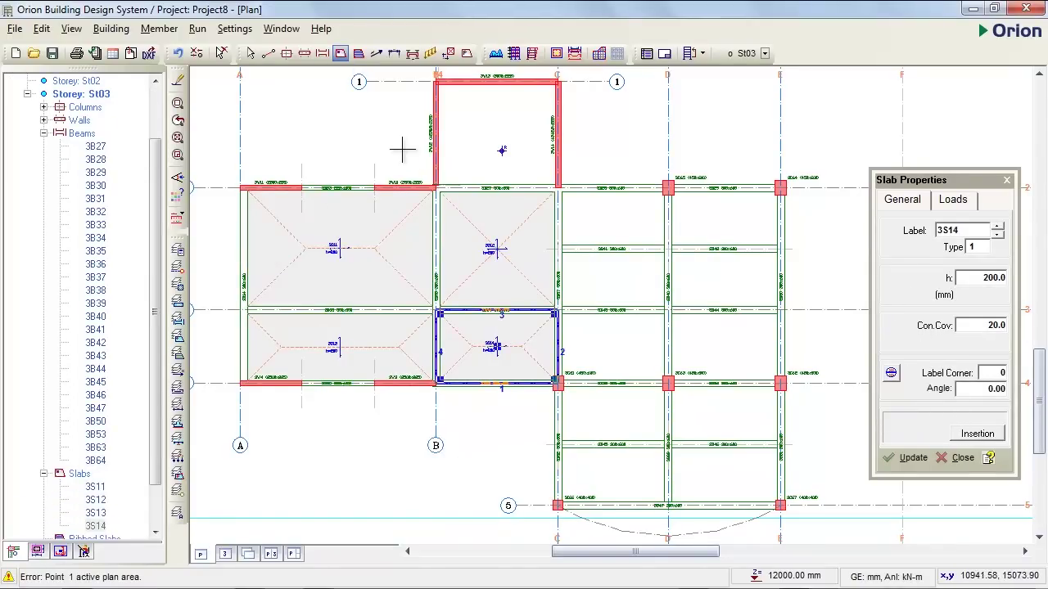
Step: Delete the four intermediate secondary beams between axes C and E on St03, midway between axes 2 and 3 and axes 4 and 5
click(221, 53)
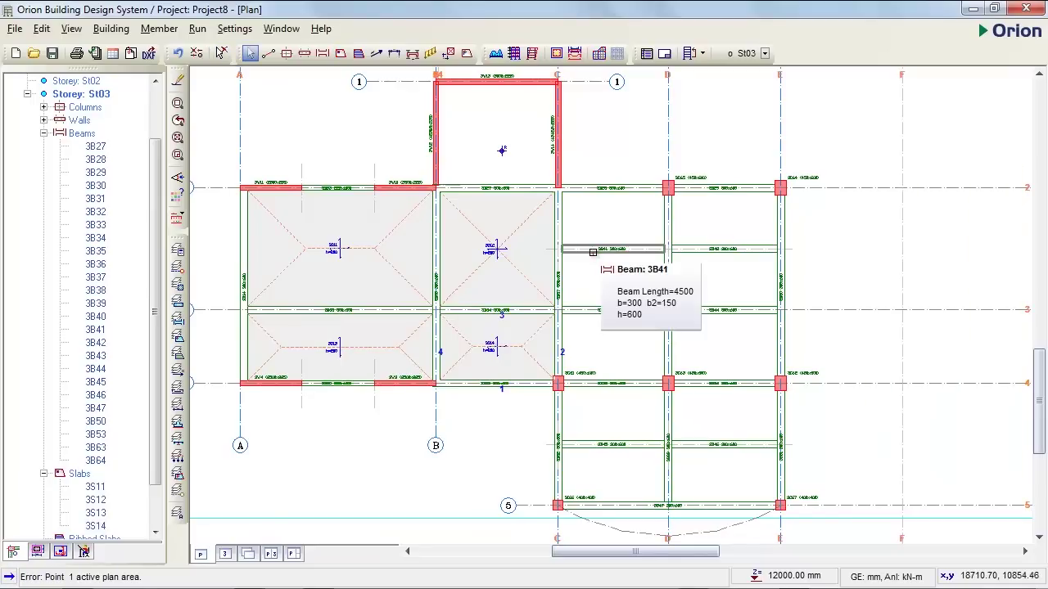
click(596, 249)
click(704, 249)
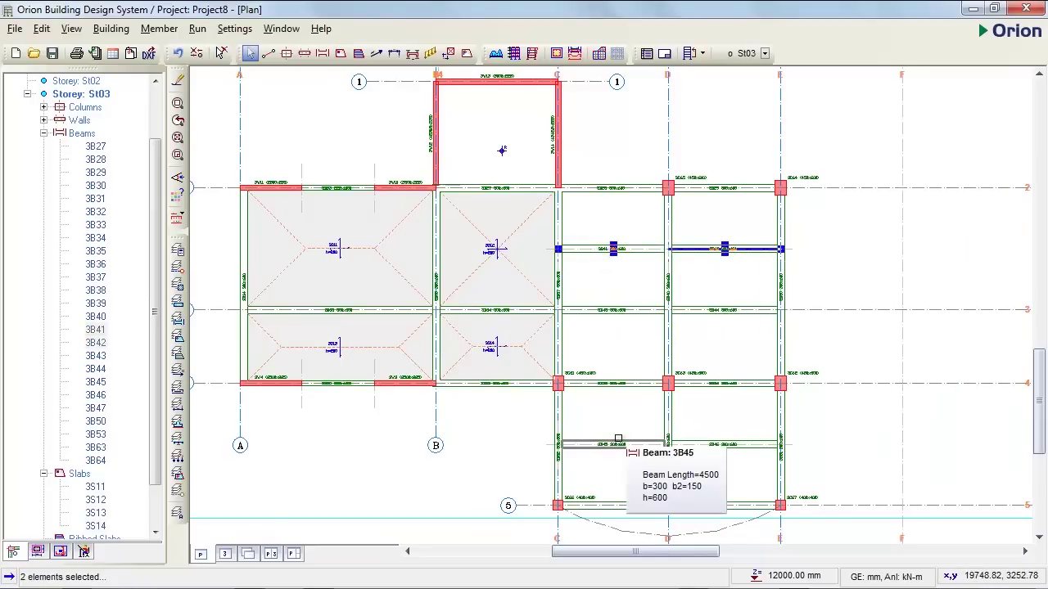
click(589, 445)
click(701, 442)
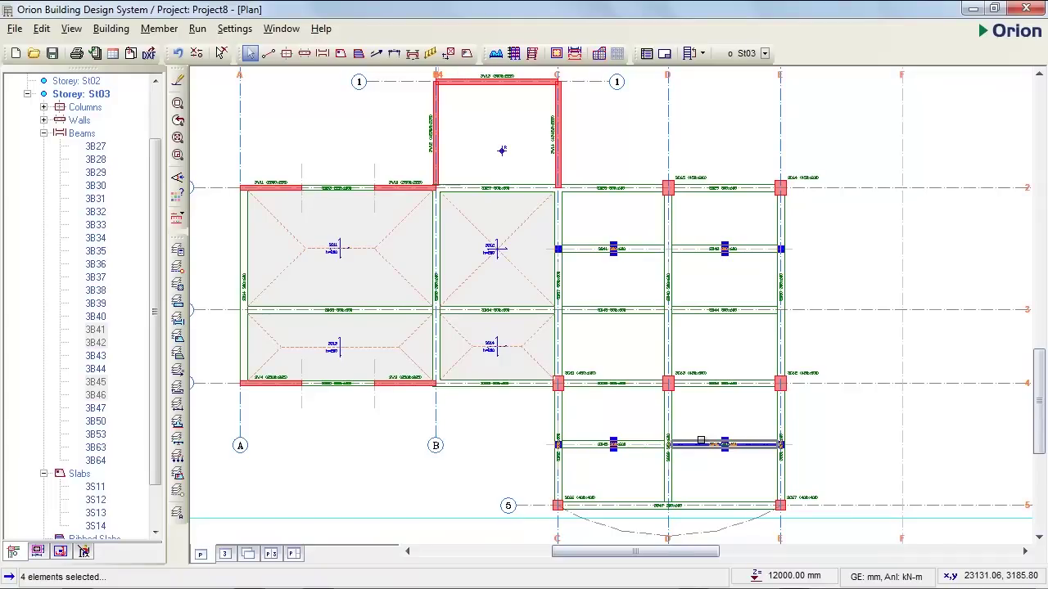
key(ctrl+f)
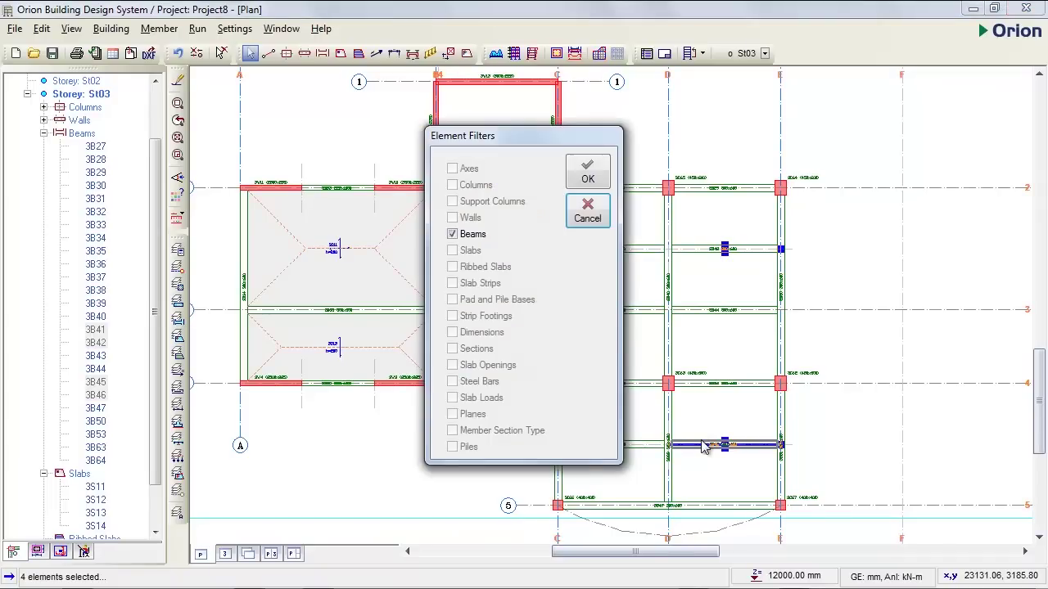
click(591, 172)
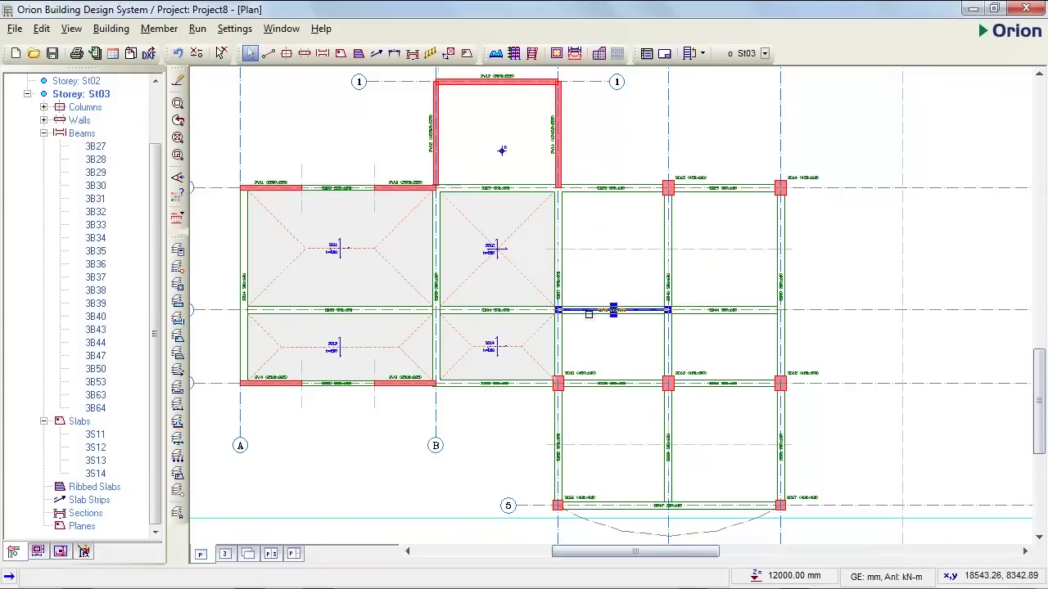
Step: Set h-Bot to 500 mm in the beam table for the two St03 beams on axis 3 between C and E
click(714, 311)
right_click(714, 312)
click(789, 10)
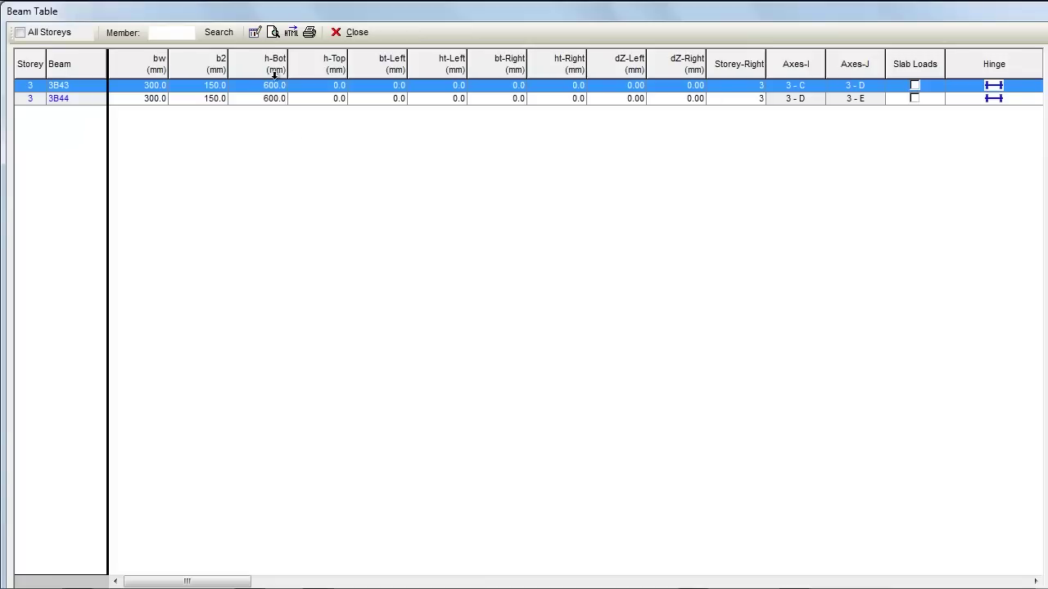
click(275, 70)
text(5)
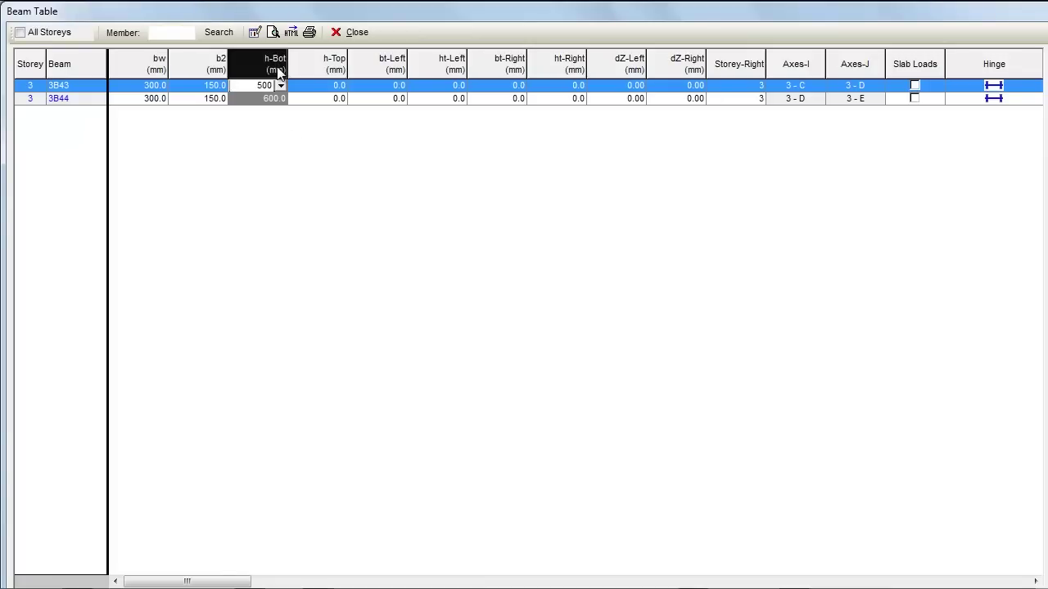
text(00)
key(Tab)
click(352, 32)
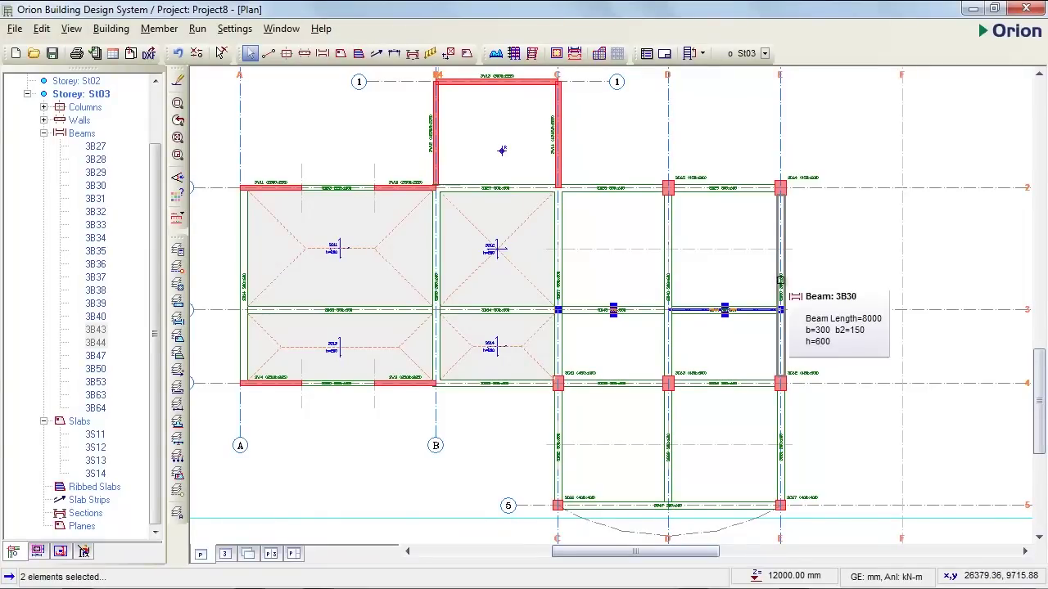
Step: Set h-Bot to 750 mm for the St03 beam on axis E between axes 2 and 4 and update it
click(780, 281)
right_click(778, 282)
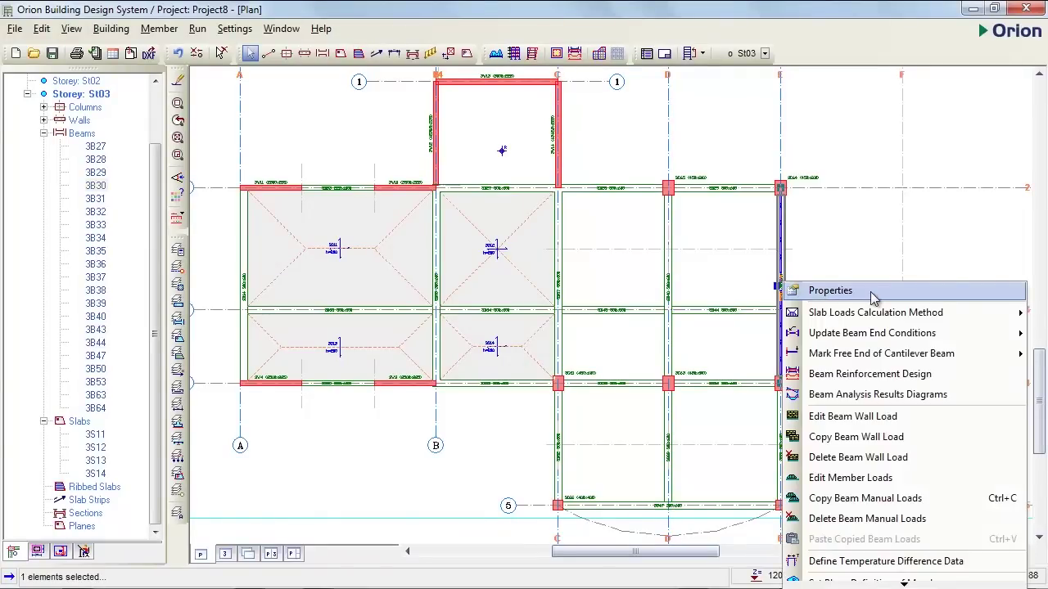
click(810, 291)
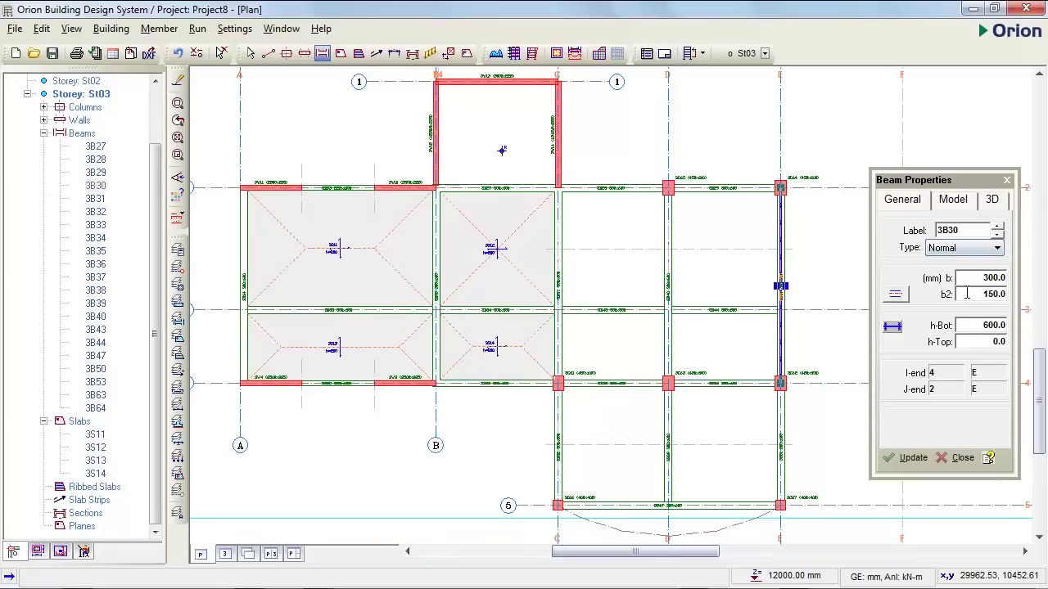
double_click(966, 325)
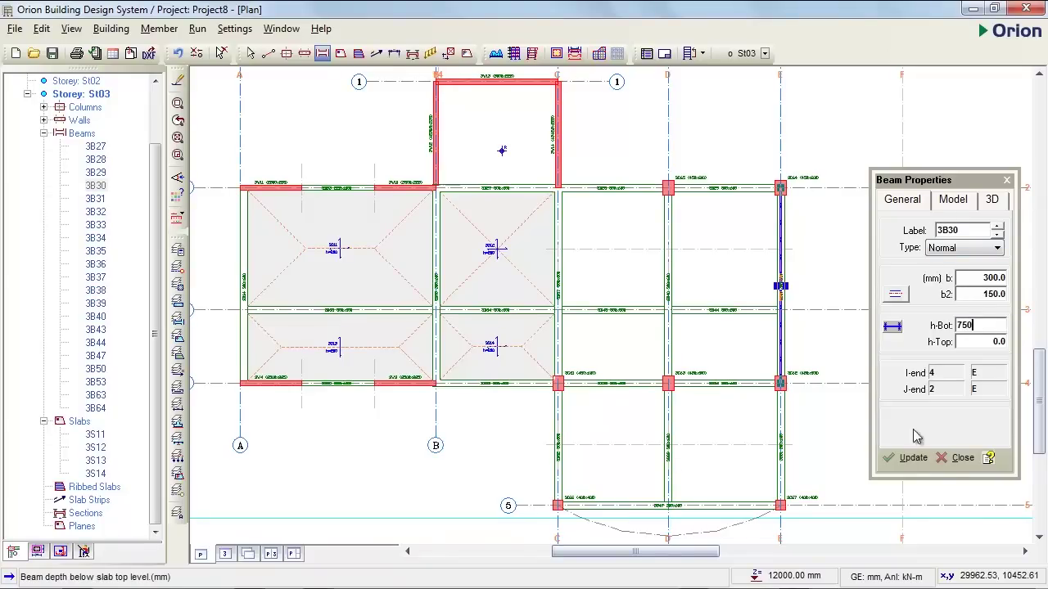
click(910, 458)
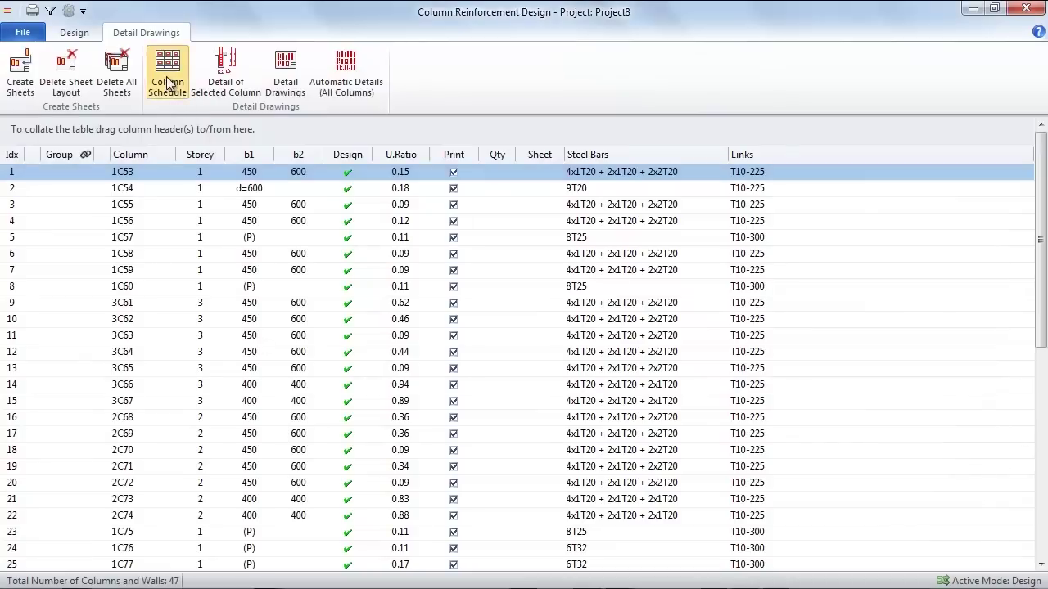
Step: Draw the column schedule for all column axes on storeys St01 to St03, with St03 topmost, and inspect the column details
click(174, 93)
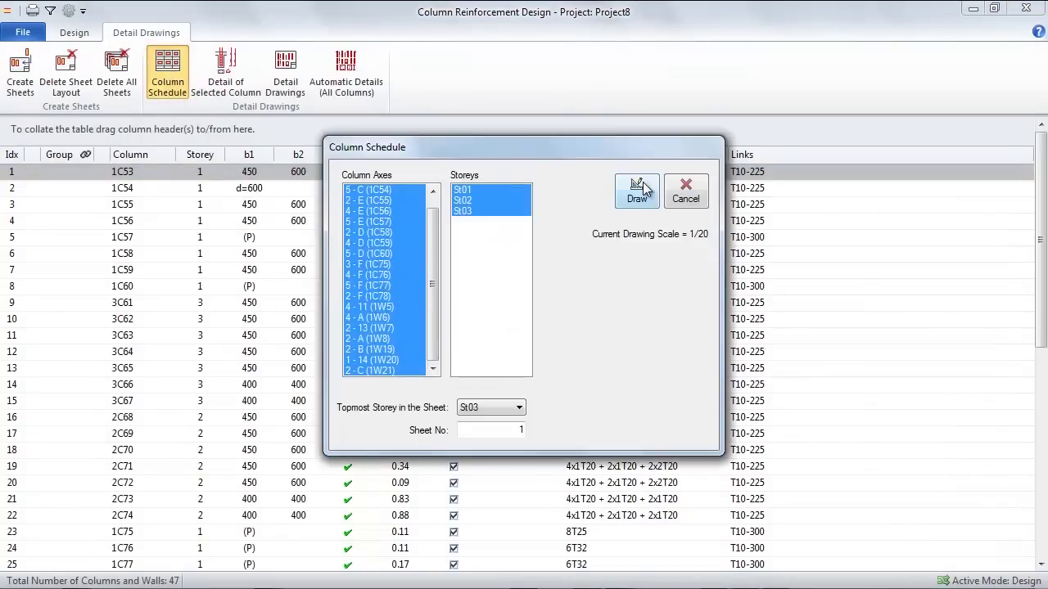
click(638, 190)
scroll(221, 319, up, 6)
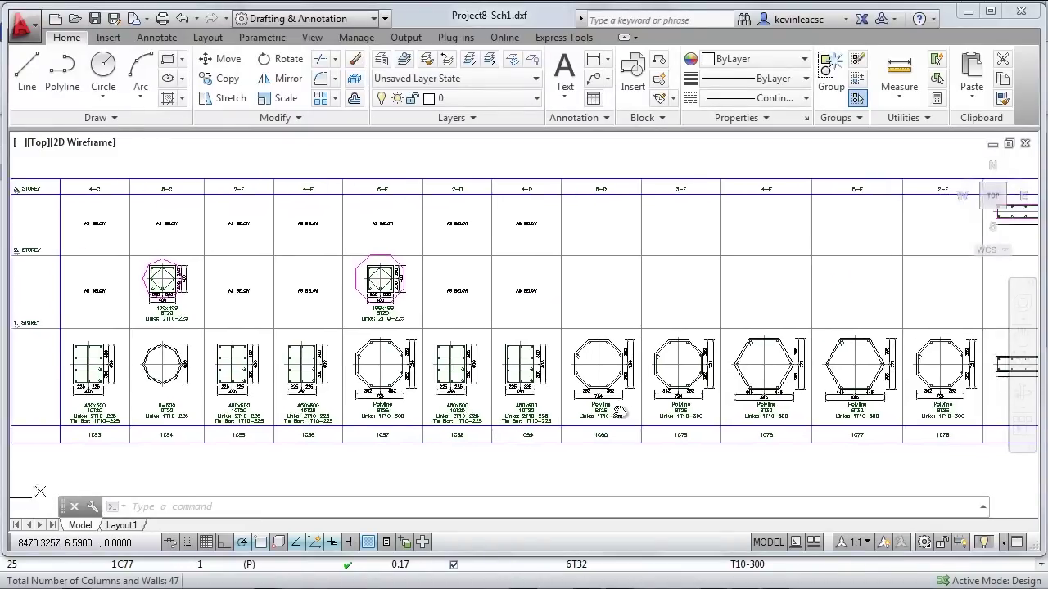
middle_drag(419, 391, 348, 391)
scroll(347, 391, up, 4)
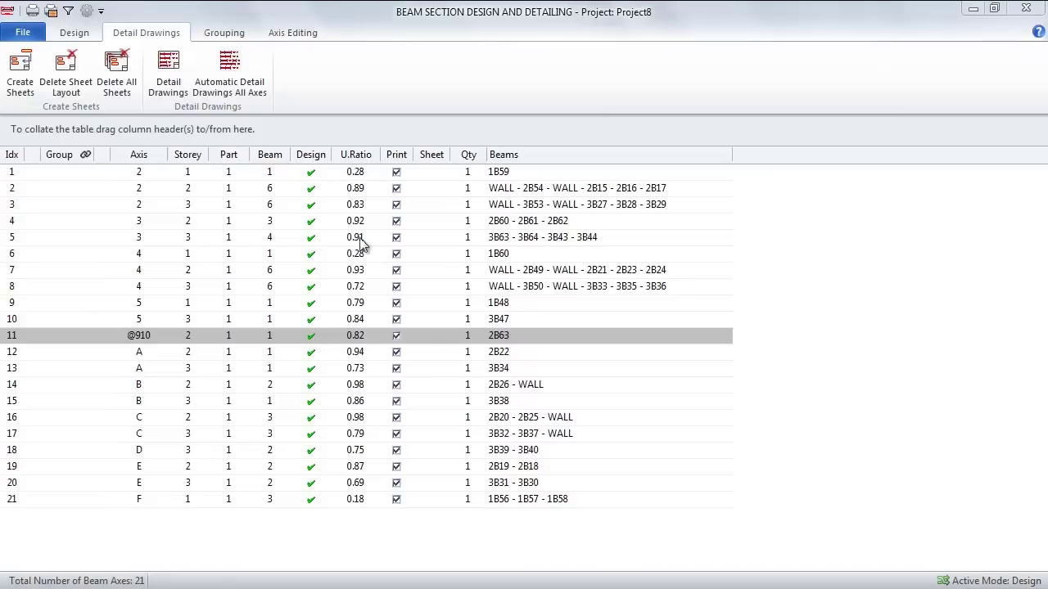
Step: Generate automatic detail drawings of all beam axes on one all-storeys sheet, with 3 columns and a quantity table
click(230, 88)
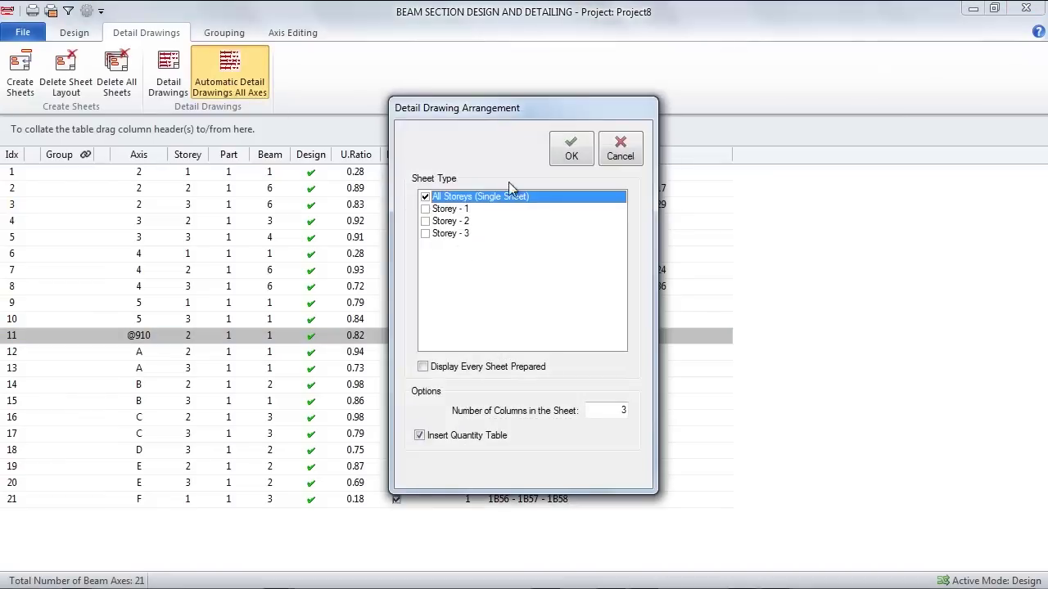
click(569, 150)
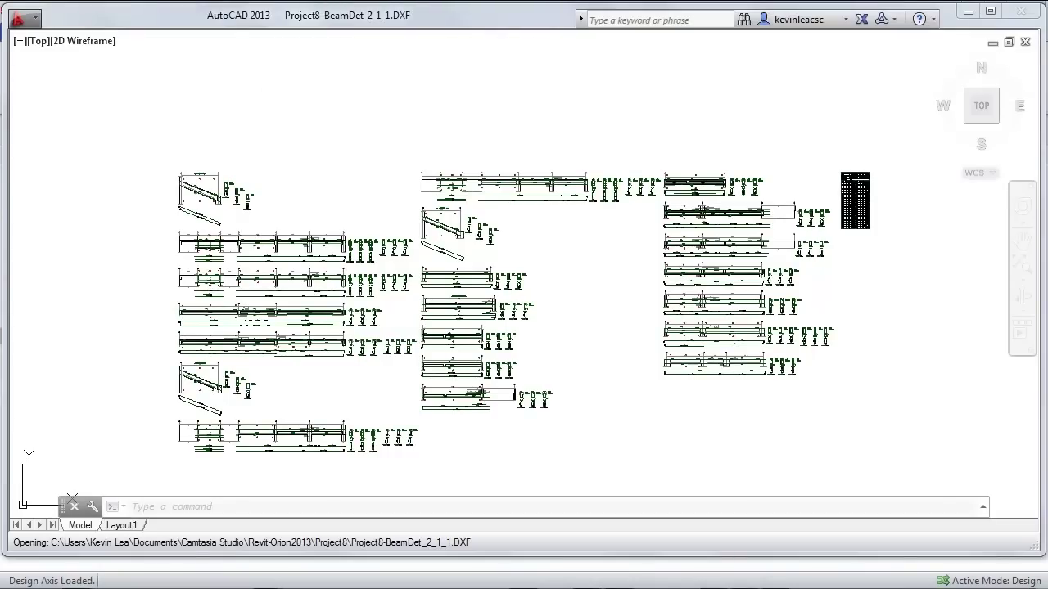
Step: Examine the steel bar quantity table on the beam detail drawing
scroll(511, 295, up, 5)
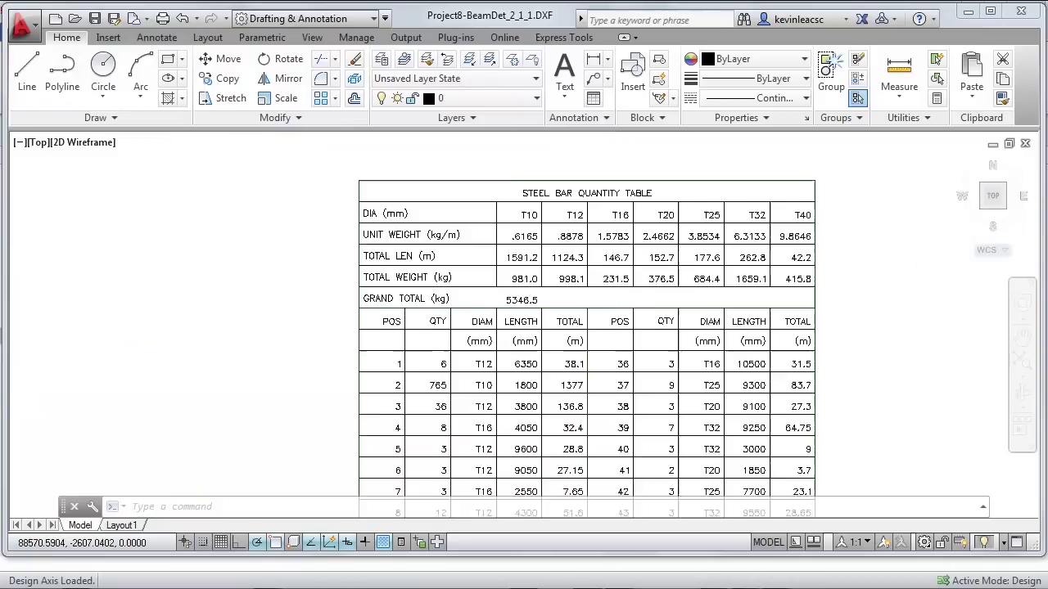
middle_drag(311, 524, 314, 506)
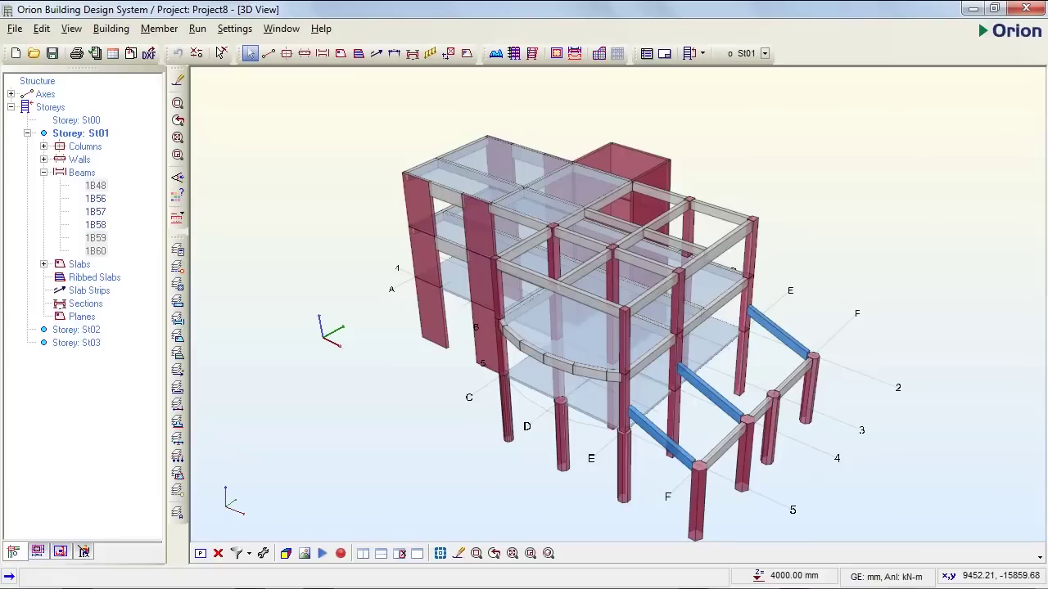
Step: Switch to Orion and export the model to Revit Structure as a CXL transfer file named Pass2
click(14, 28)
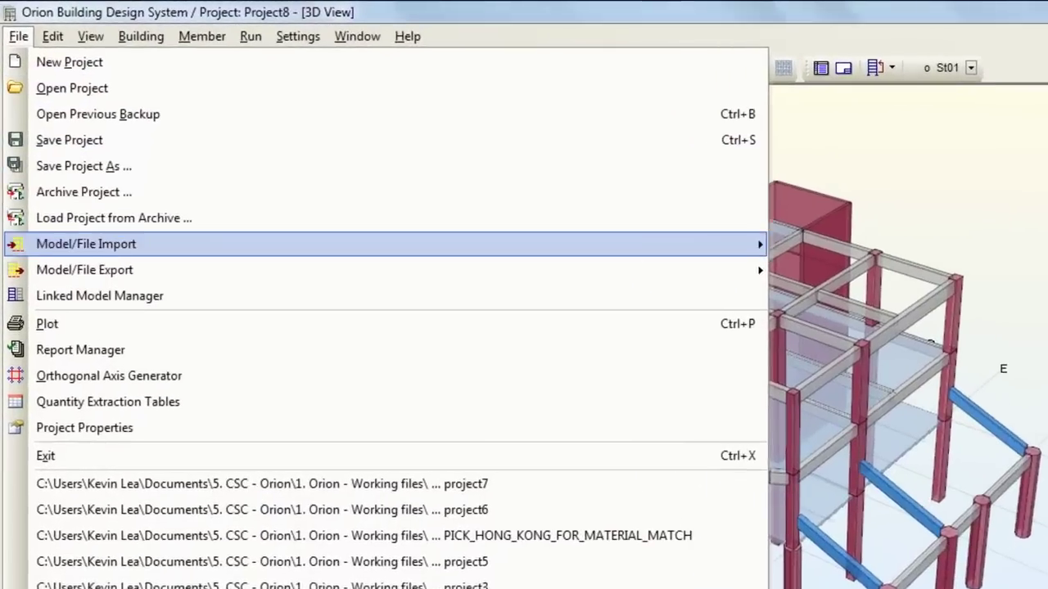
mouse_move(67, 212)
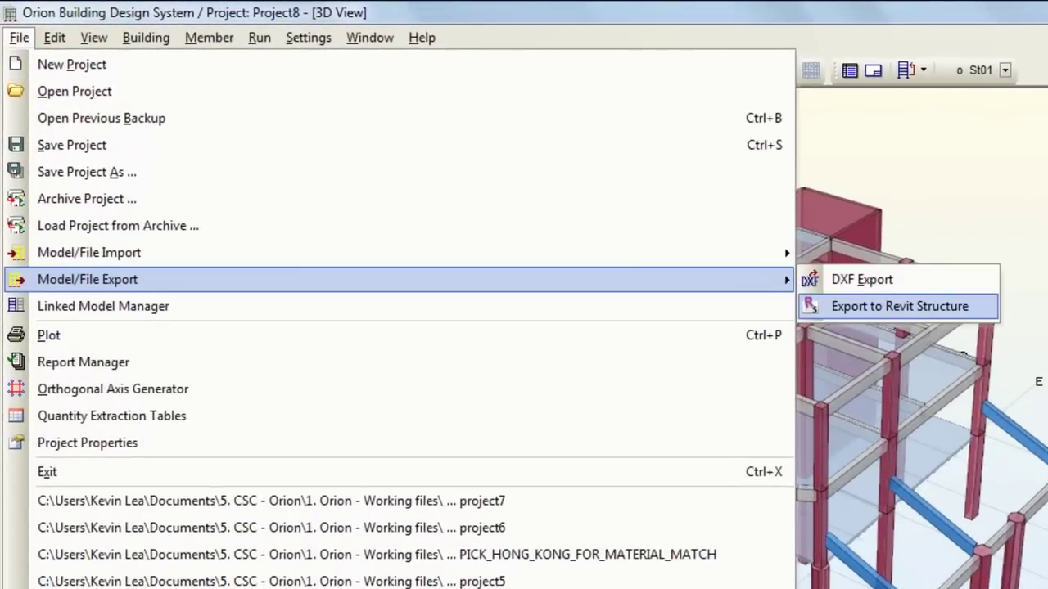
click(900, 306)
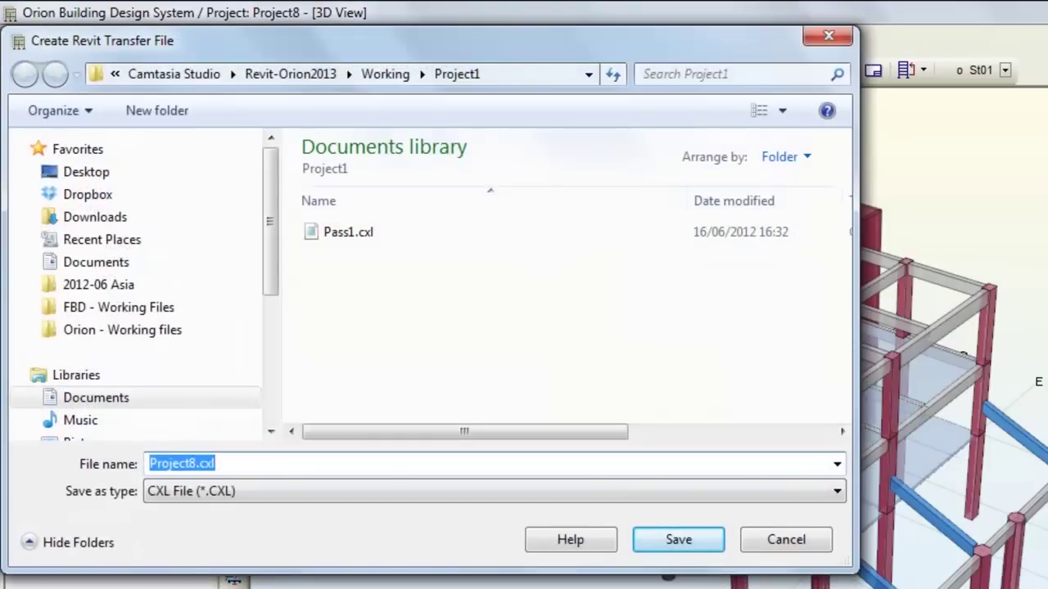
text(Pass)
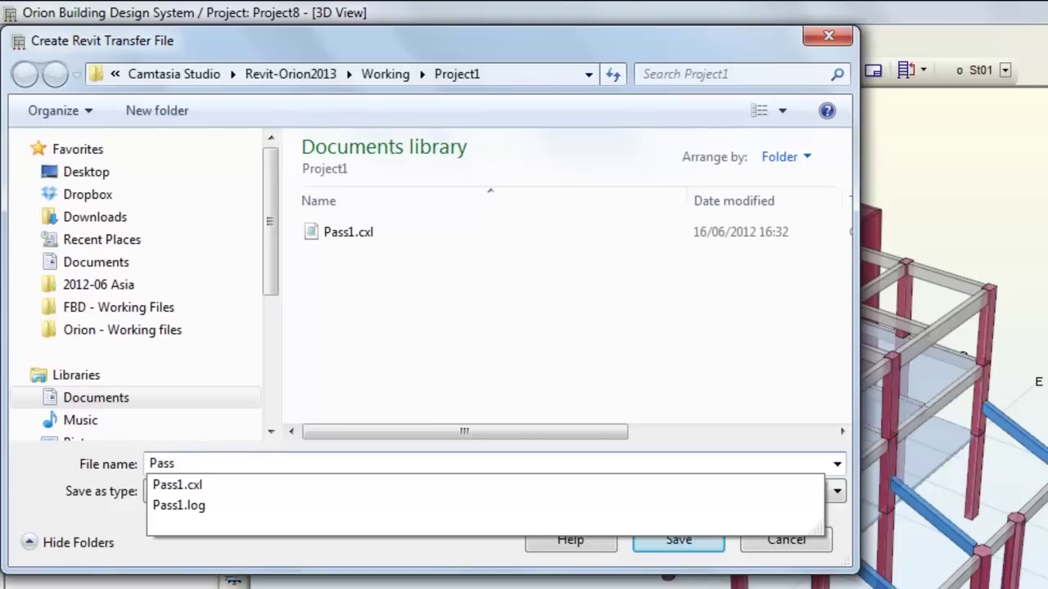
text(2)
key(Return)
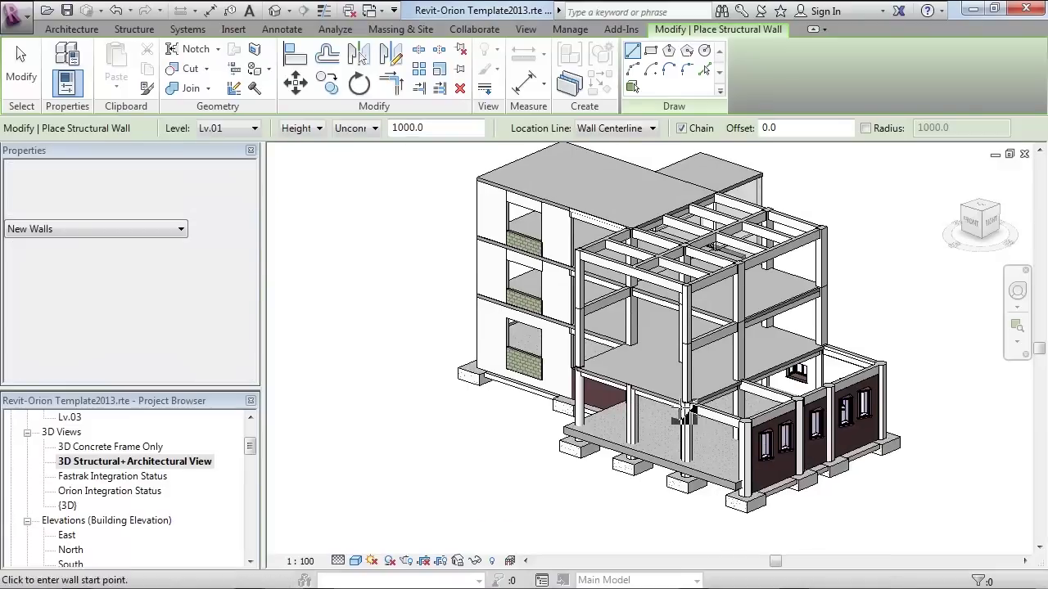
Step: Switch to Revit and draw a 1000 mm high CW 102-50-100p structural wall on Lv.01 along the front slab edge between the end columns
scroll(691, 404, up, 5)
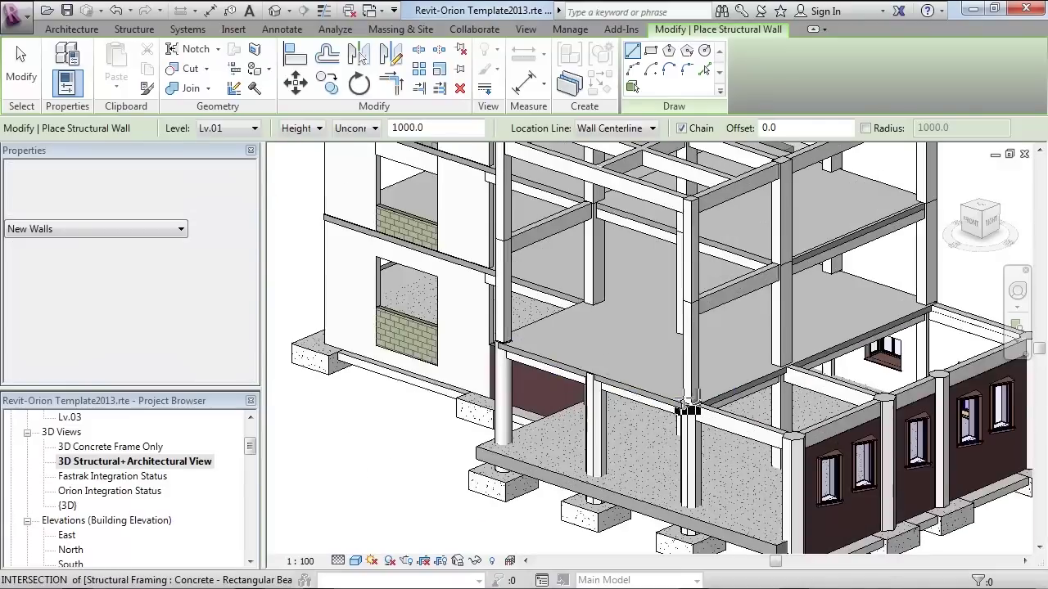
click(690, 403)
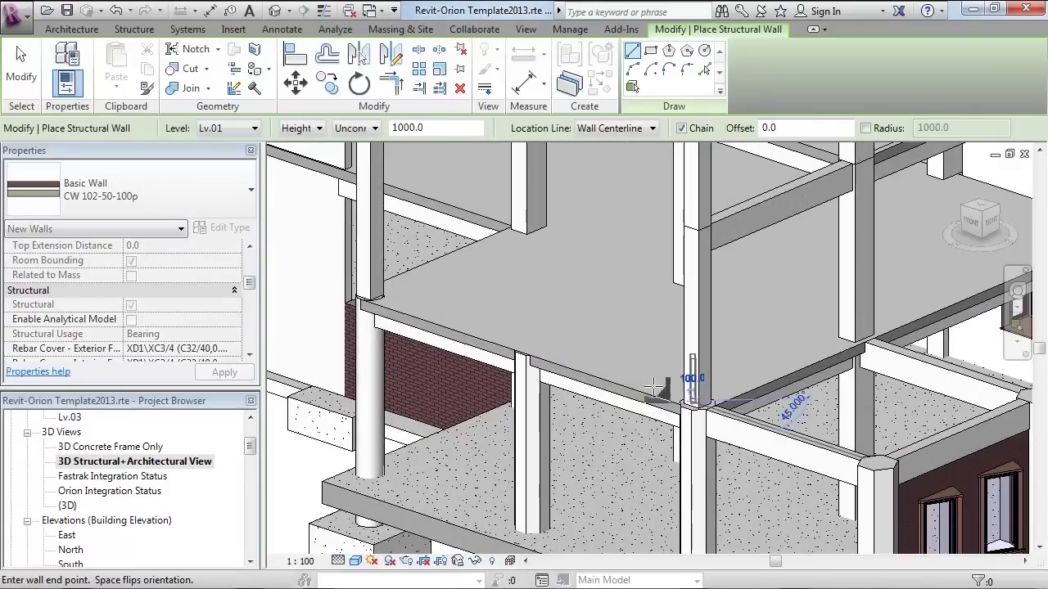
click(370, 293)
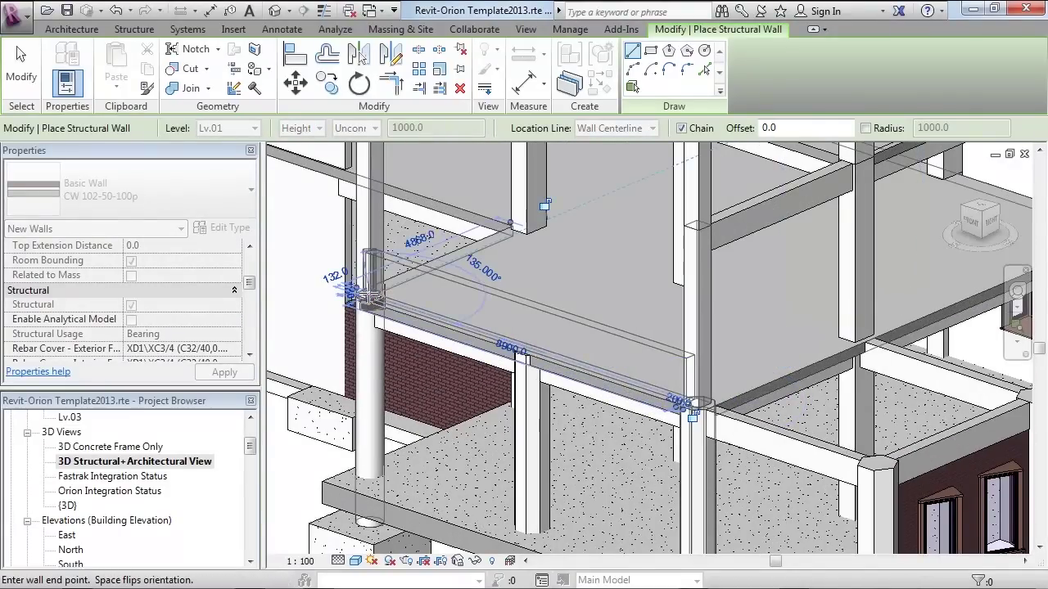
key(Escape)
key(Escape)
scroll(337, 393, down, 6)
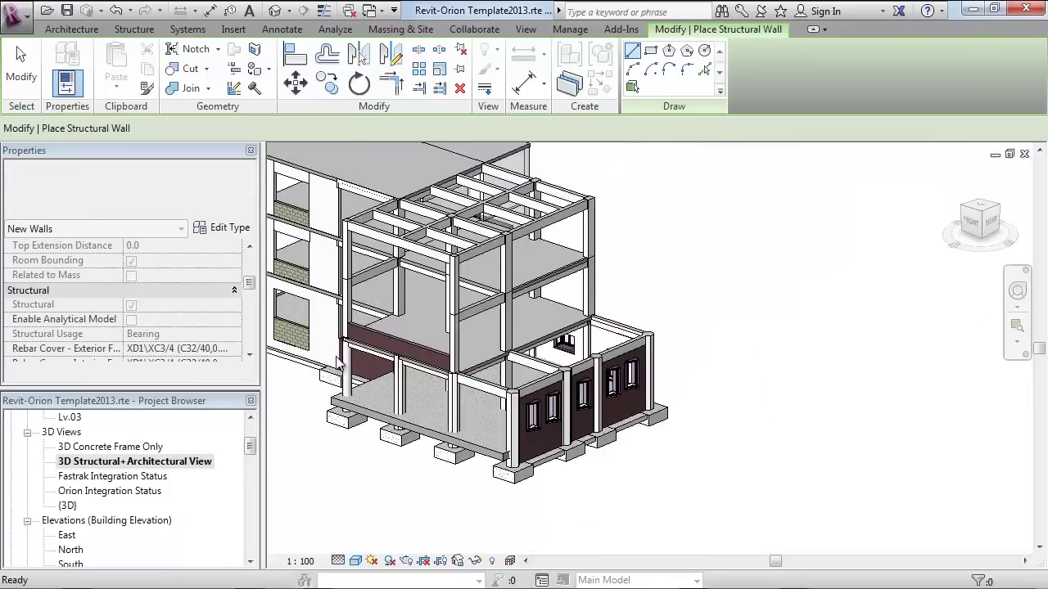
middle_drag(338, 393, 401, 455)
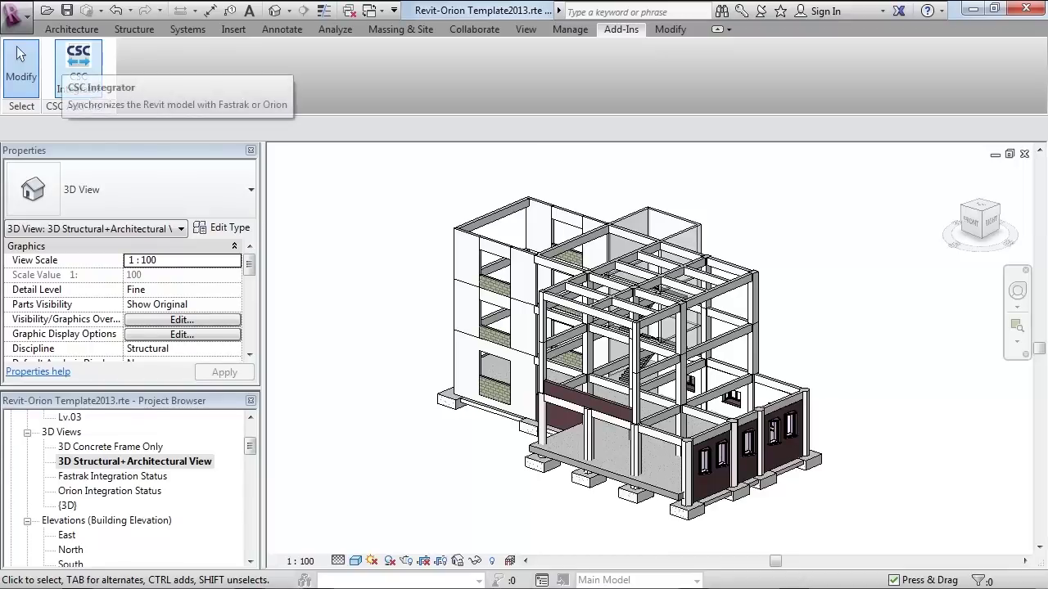
Step: Set up a CSC Integrator import from Orion that updates the existing model, using Pass2.cxl as the import file
click(79, 69)
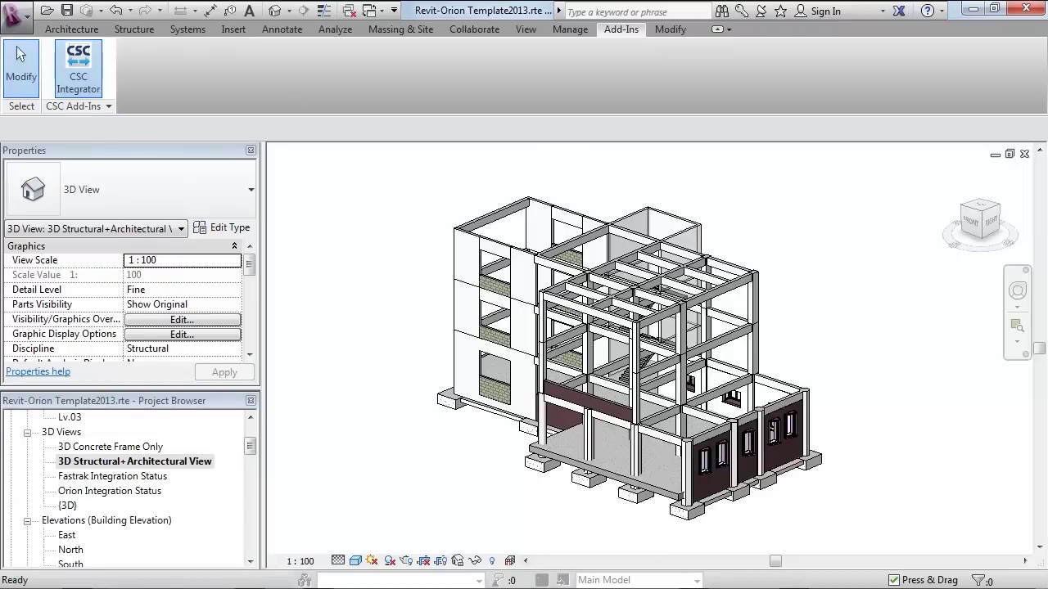
click(77, 72)
click(471, 544)
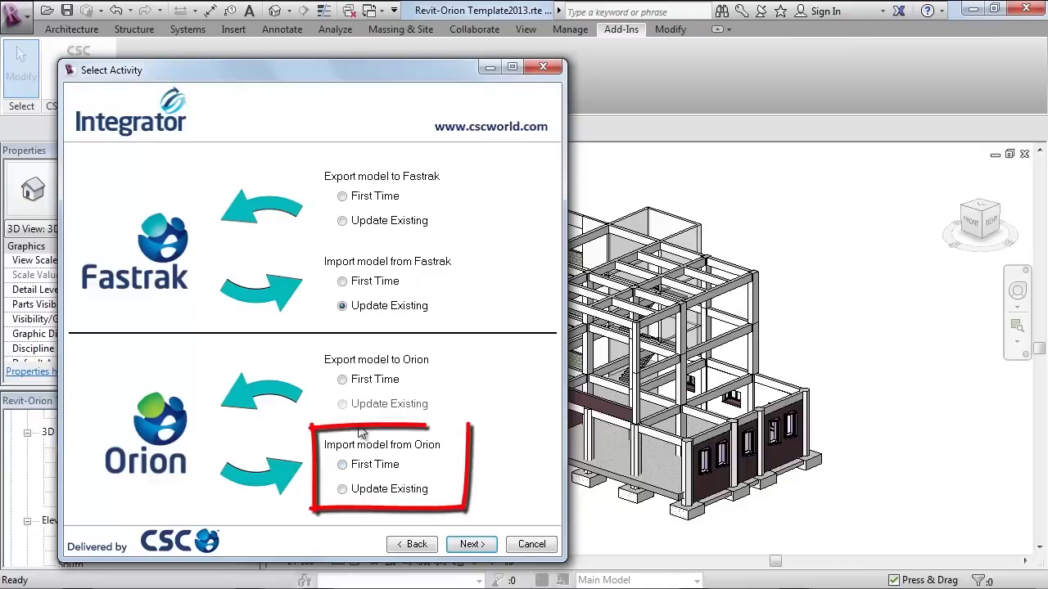
click(384, 489)
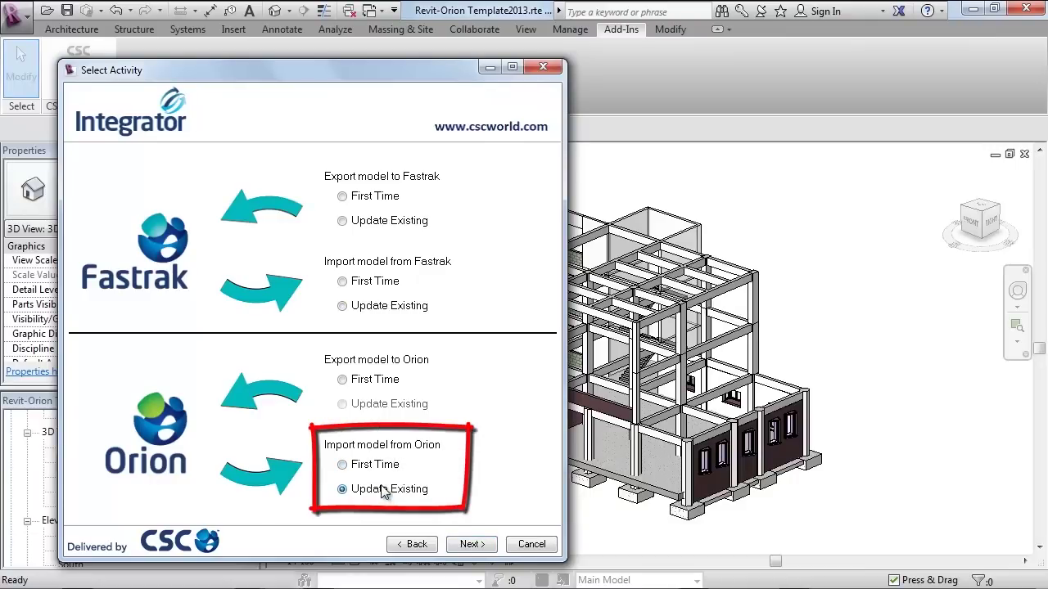
click(470, 545)
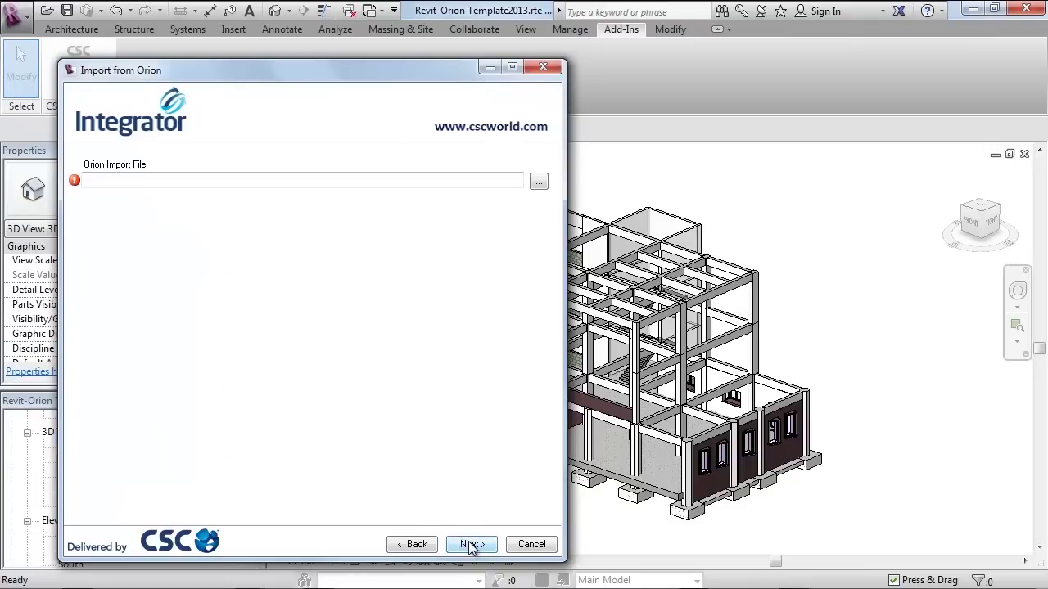
click(538, 181)
click(529, 177)
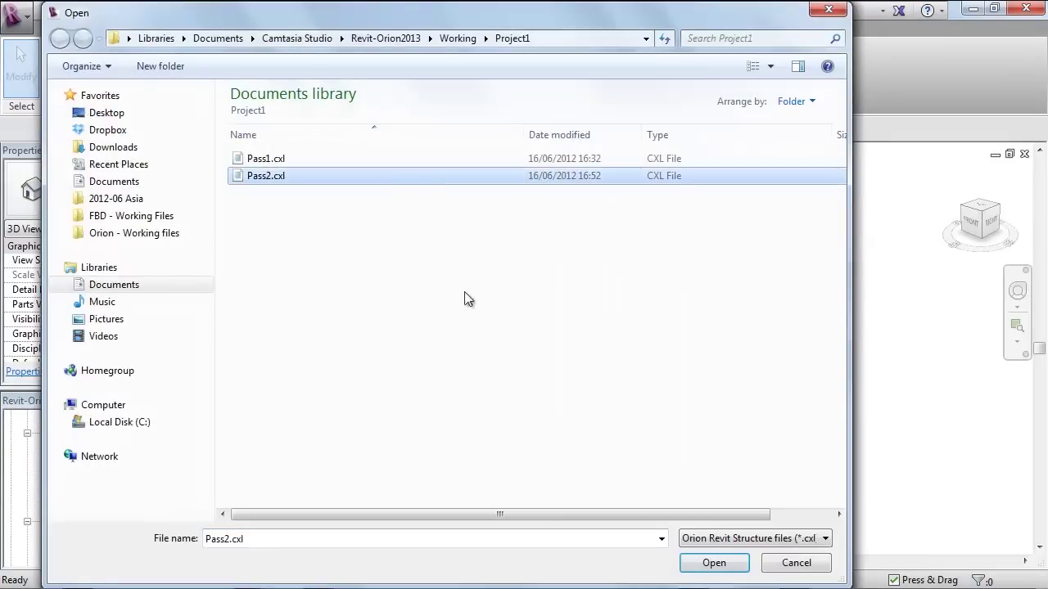
click(715, 564)
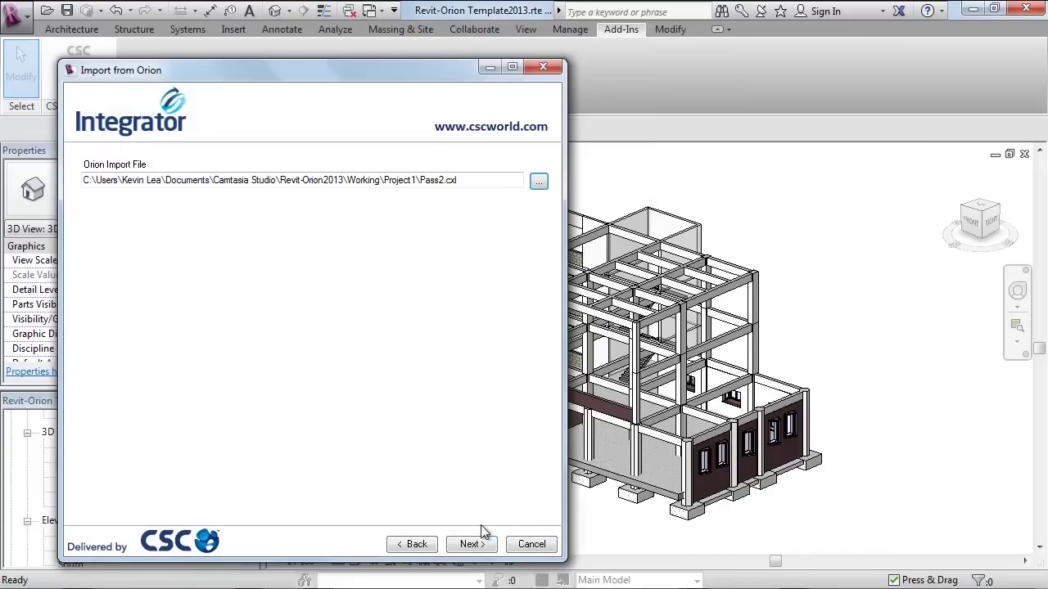
click(471, 545)
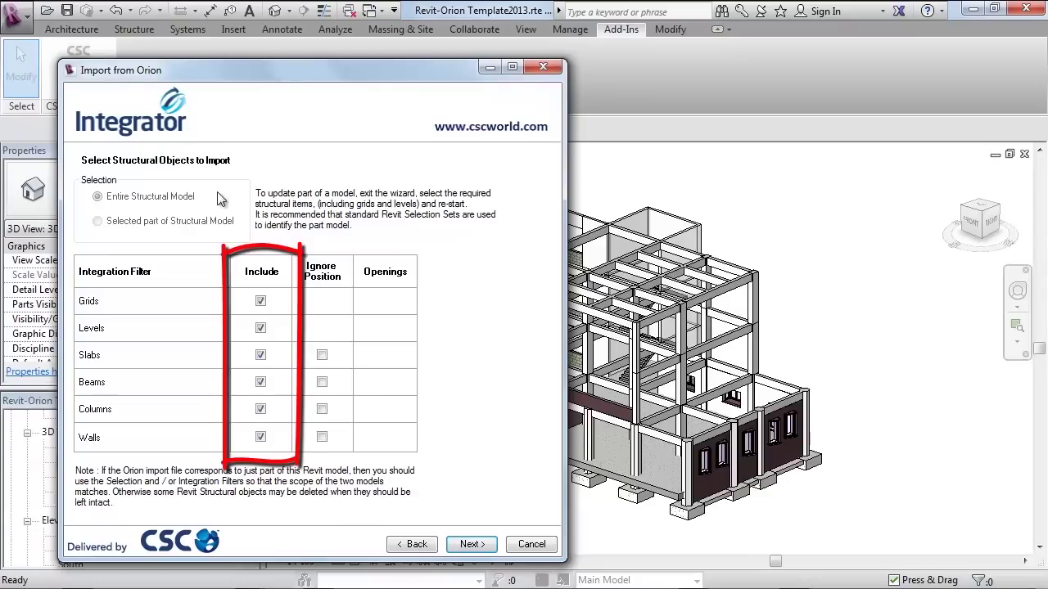
Step: Exclude grids and levels from the Orion import, run it with the existing section and material mapping, and close the log
click(260, 328)
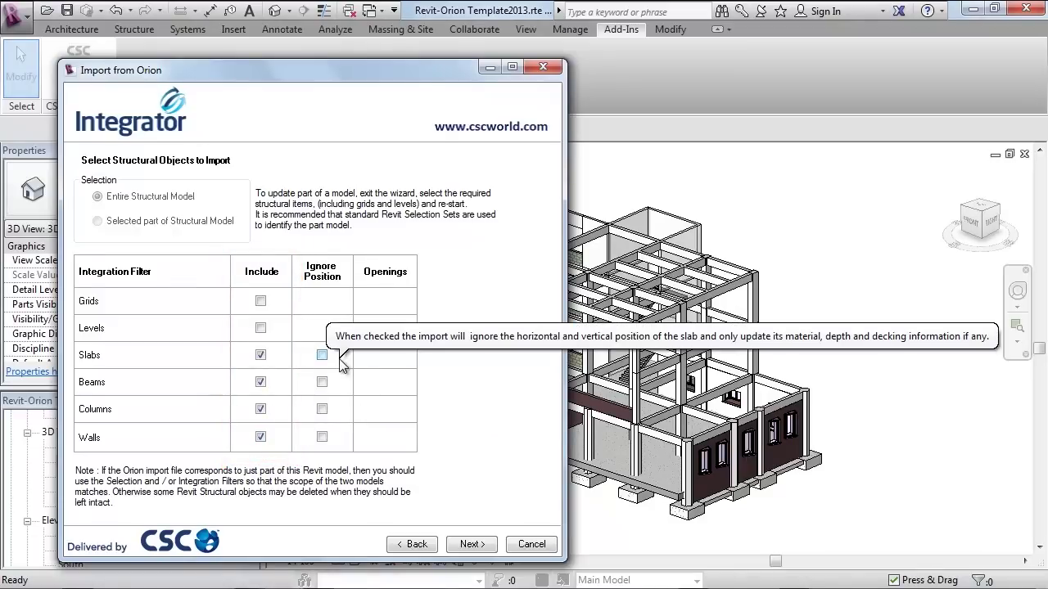
click(471, 544)
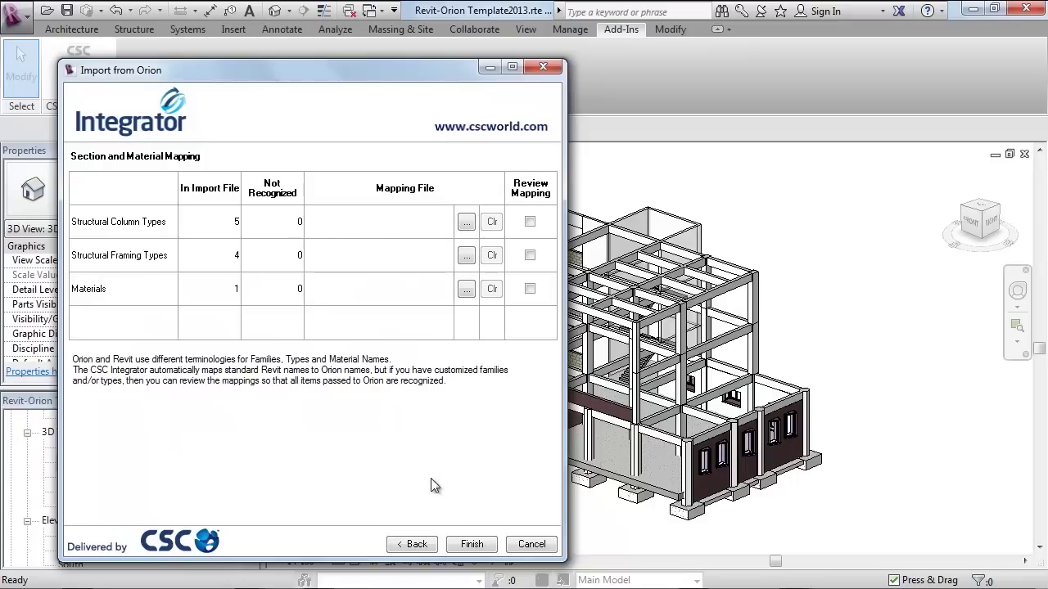
click(473, 544)
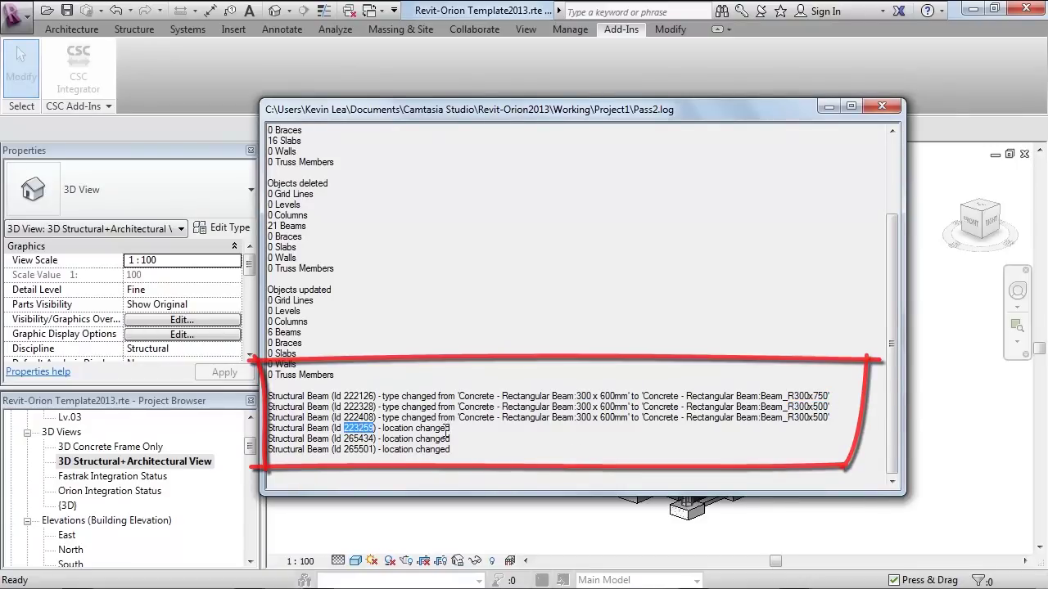
click(874, 108)
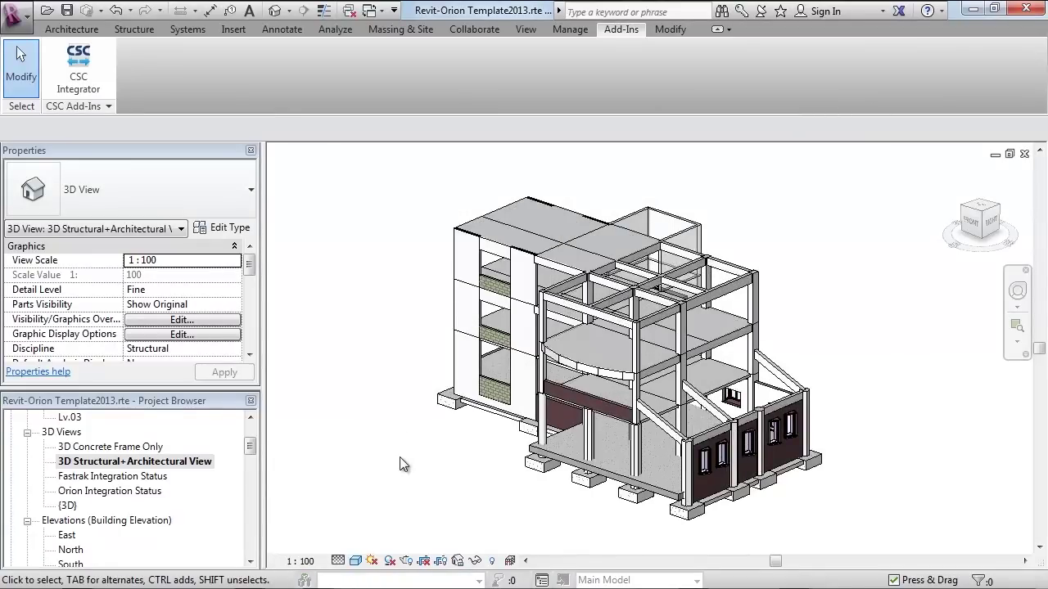
Step: Inspect the updated 3D model and examine its changes in the Orion Integration Status view
scroll(419, 456, up, 2)
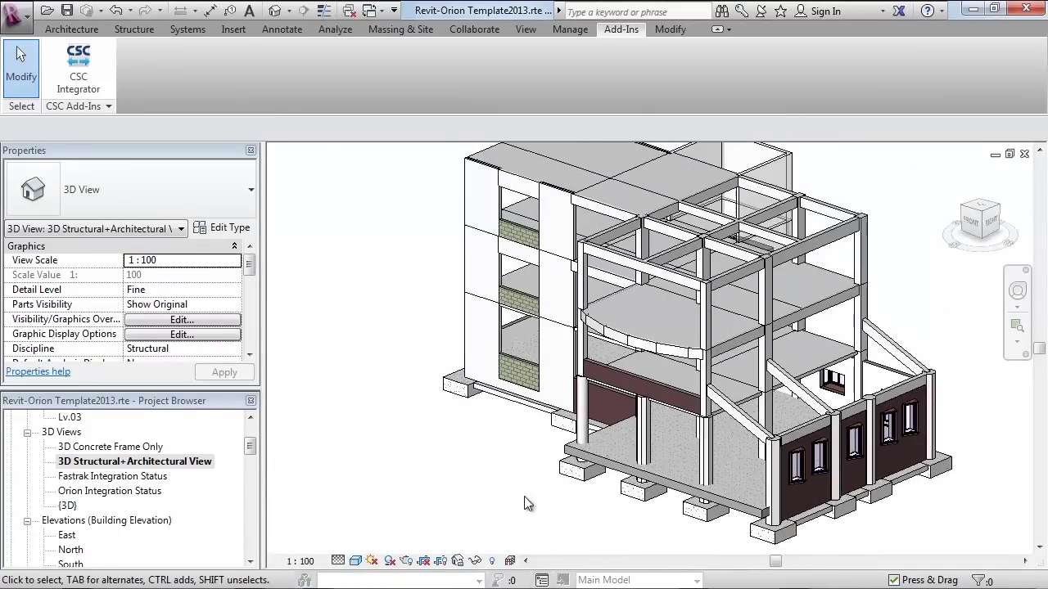
shift+middle_drag(553, 490, 508, 532)
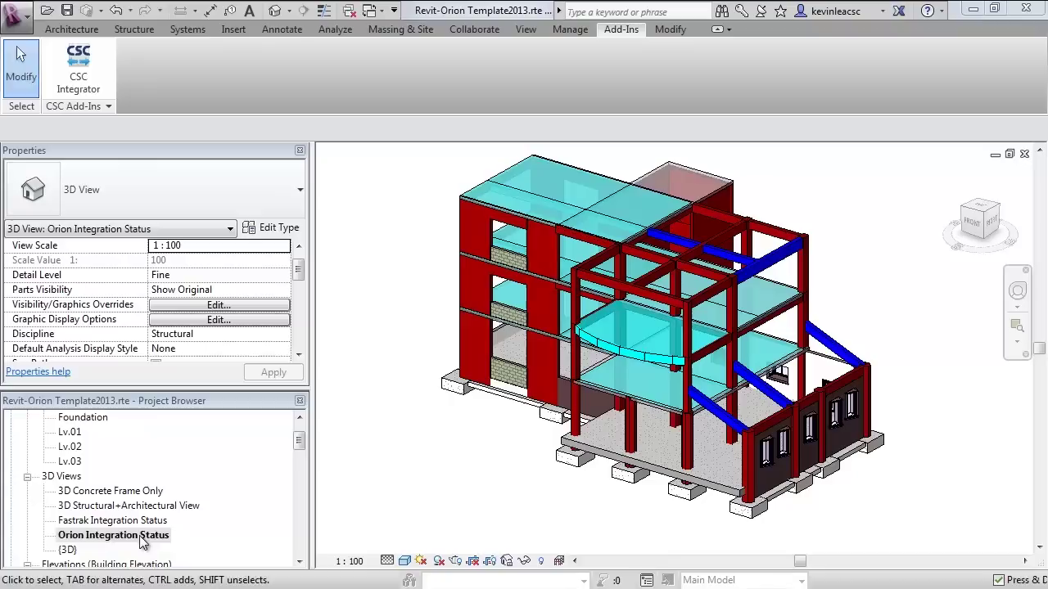
click(144, 536)
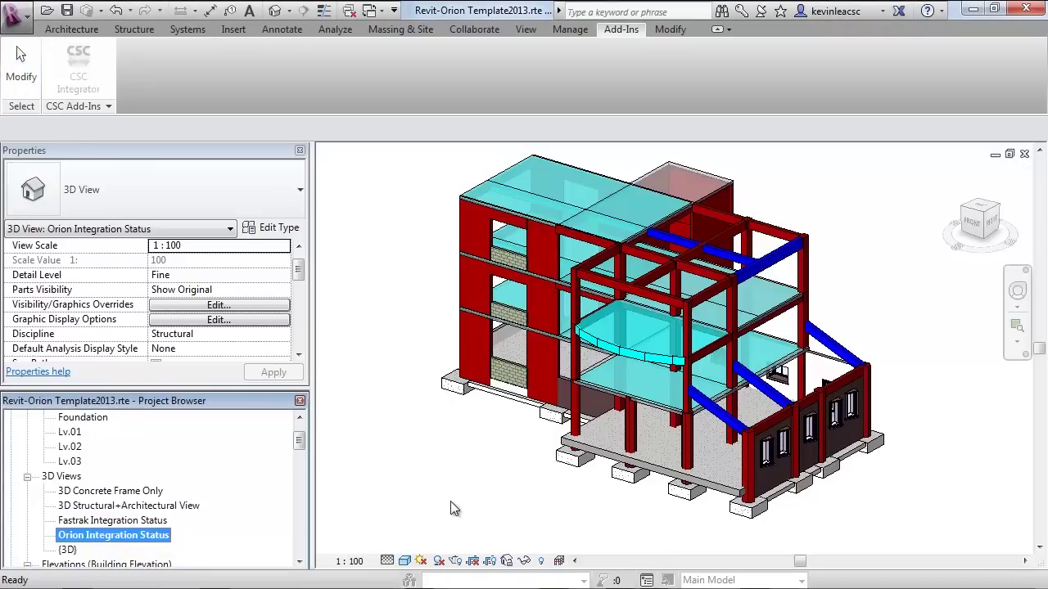
mouse_move(542, 496)
shift+middle_down()
mouse_move(498, 457)
mouse_move(447, 475)
mouse_move(420, 514)
mouse_move(336, 519)
mouse_move(293, 486)
mouse_move(287, 456)
mouse_move(351, 402)
mouse_move(634, 529)
mouse_move(709, 535)
mouse_move(757, 515)
mouse_move(722, 502)
mouse_move(587, 517)
mouse_move(533, 499)
mouse_move(551, 505)
shift+middle_up()
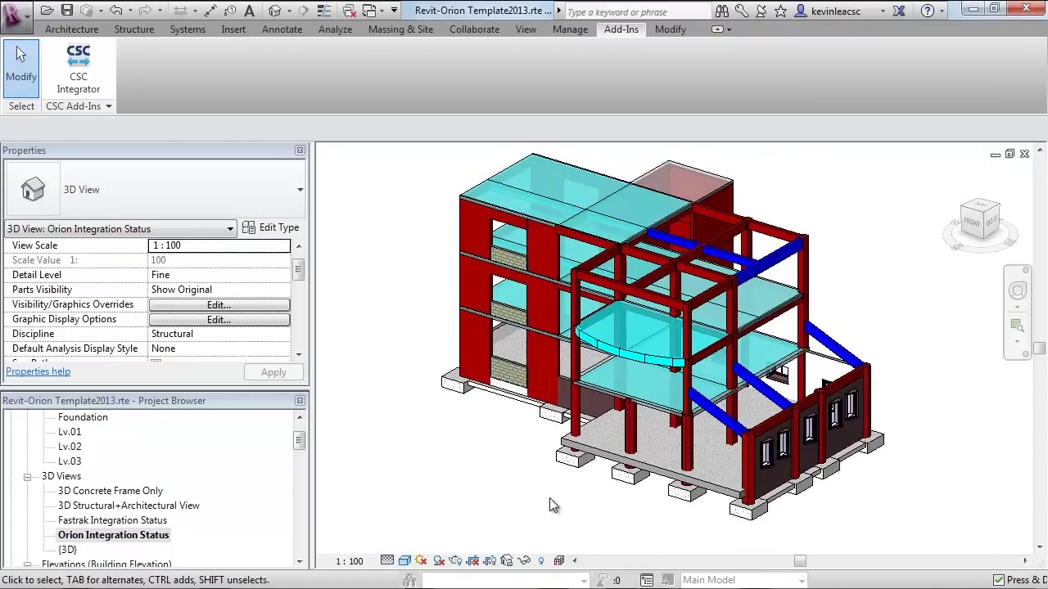
Step: Open the ORION - BEAMS drafting view and examine the beam details and steel bar quantity table
scroll(147, 483, down, 4)
double_click(123, 475)
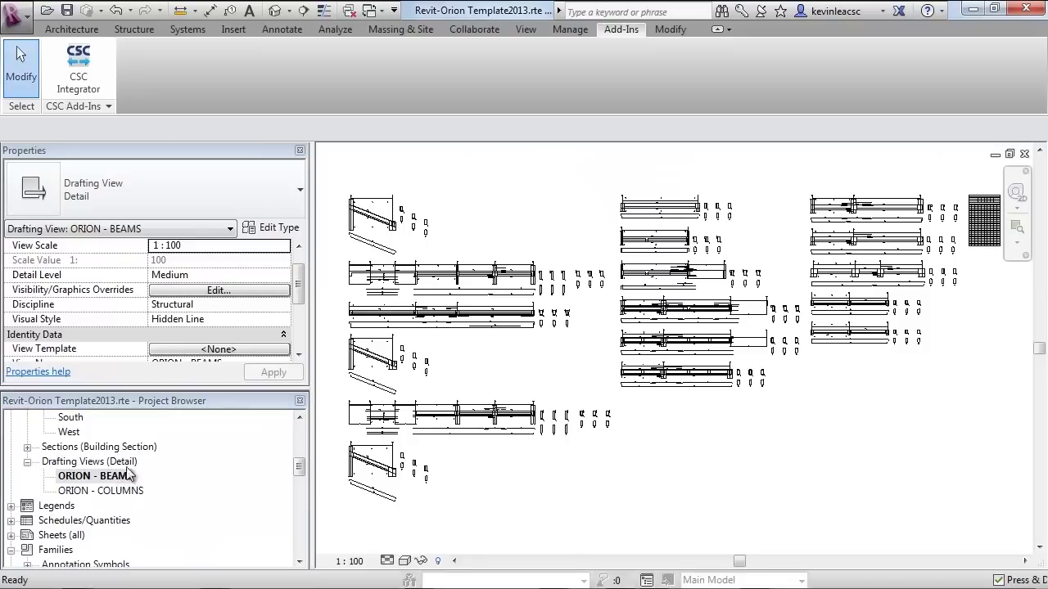
scroll(651, 342, up, 5)
scroll(651, 342, up, 5)
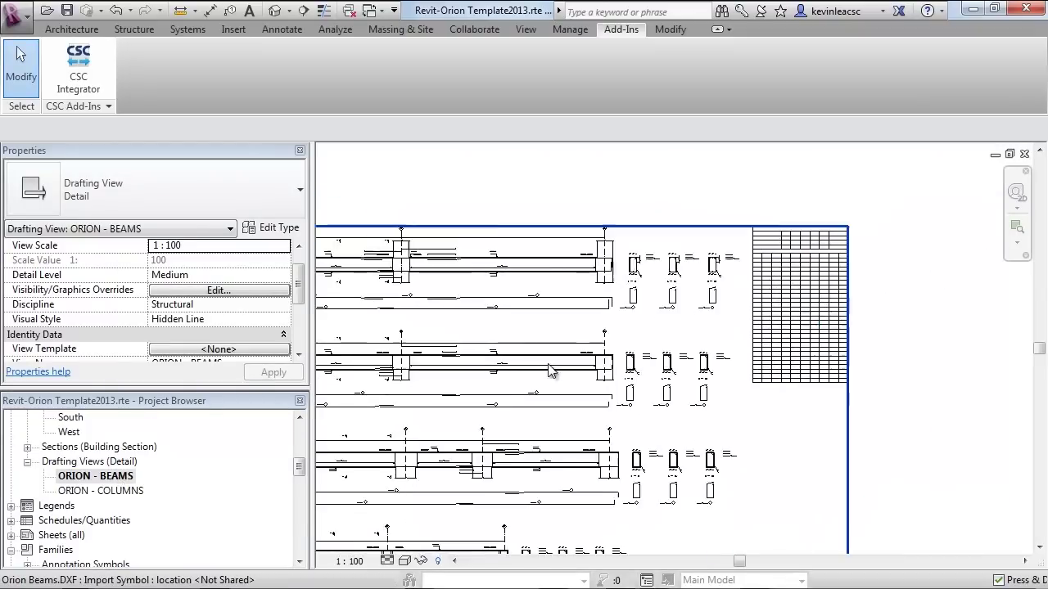
middle_drag(745, 307, 436, 496)
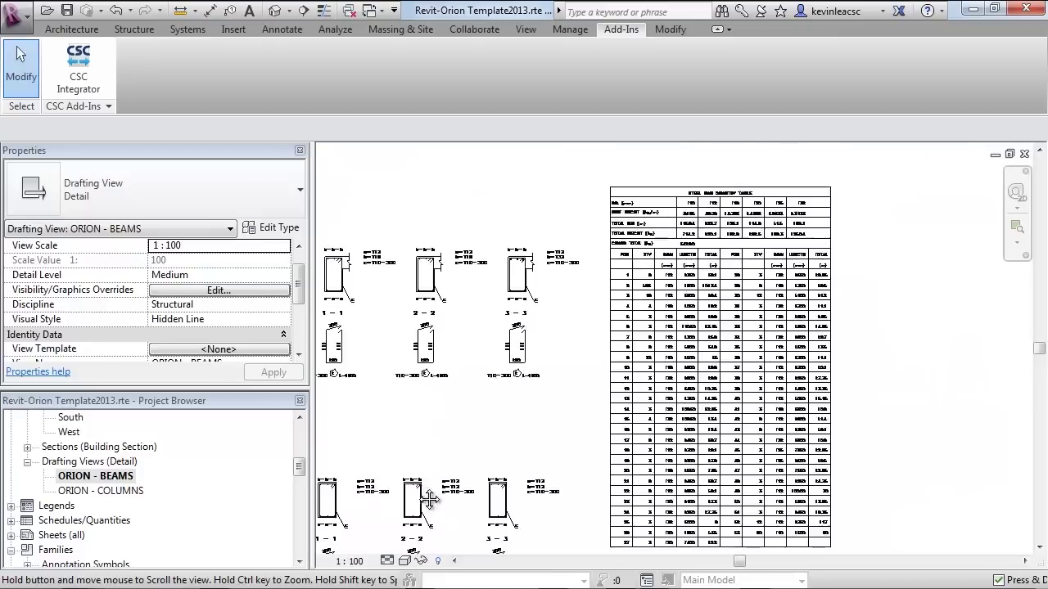
Step: Open the ORION - COLUMNS drafting view and examine the column schedule
double_click(104, 491)
middle_drag(339, 448, 516, 472)
scroll(508, 403, up, 6)
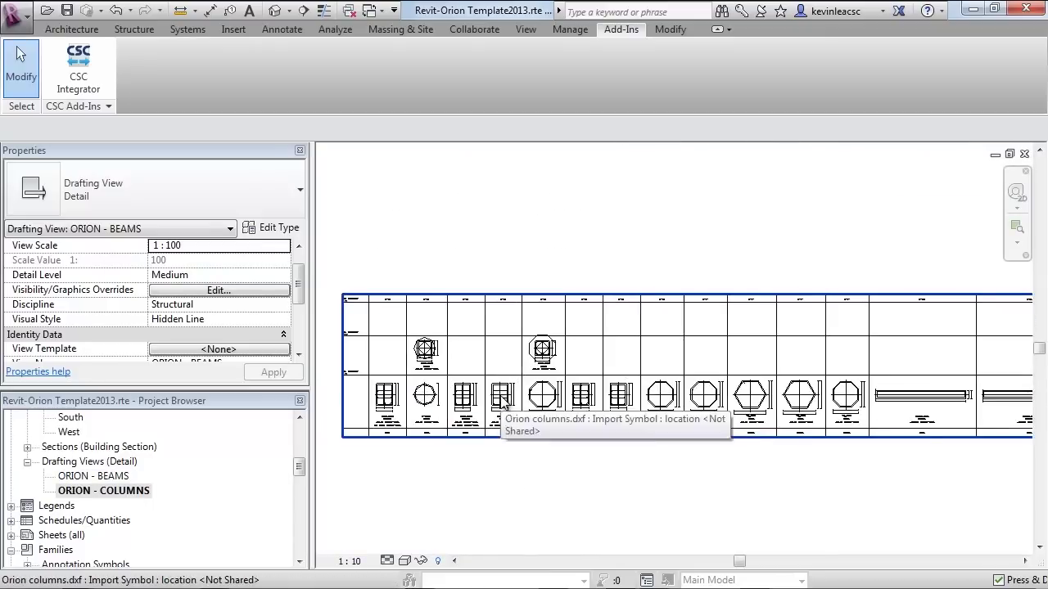
scroll(517, 407, up, 1)
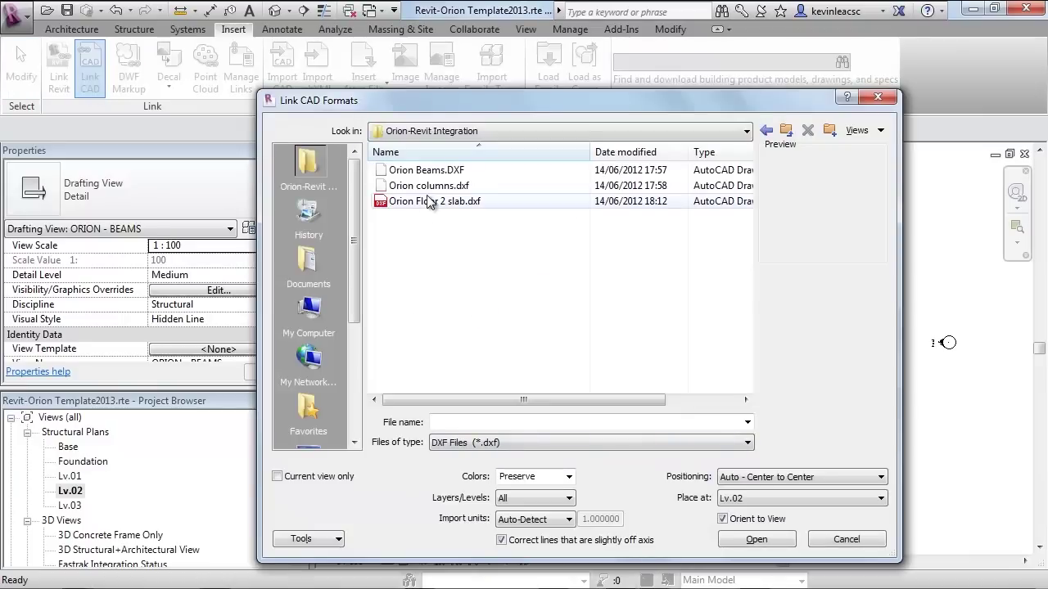
Step: Link Orion Floor 2 slab.dxf into the Lv.02 structural plan in black and white, millimeter units, positioned Auto - Origin to Origin
click(430, 202)
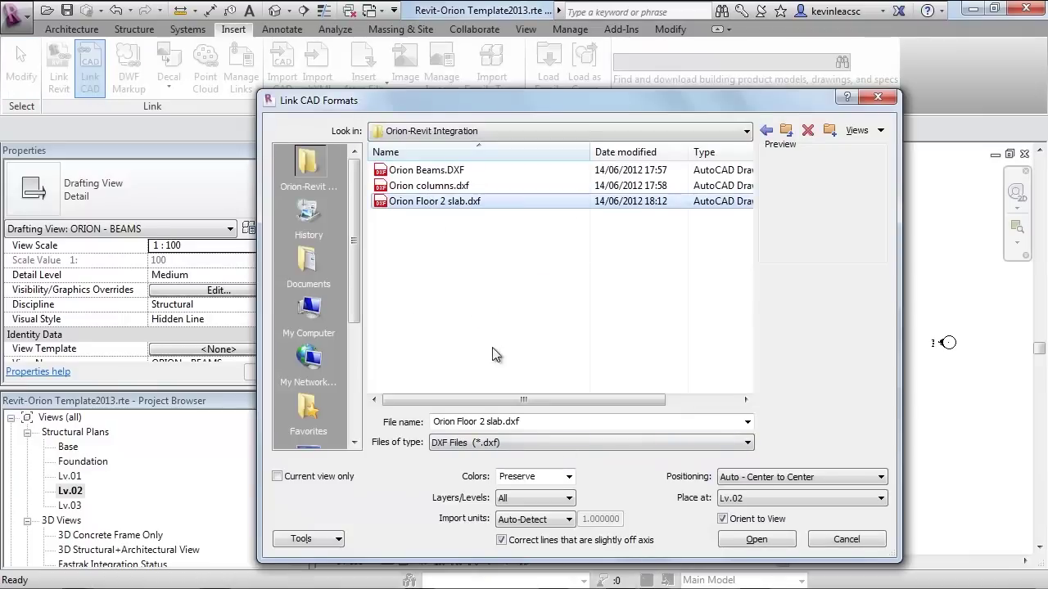
click(566, 478)
click(567, 520)
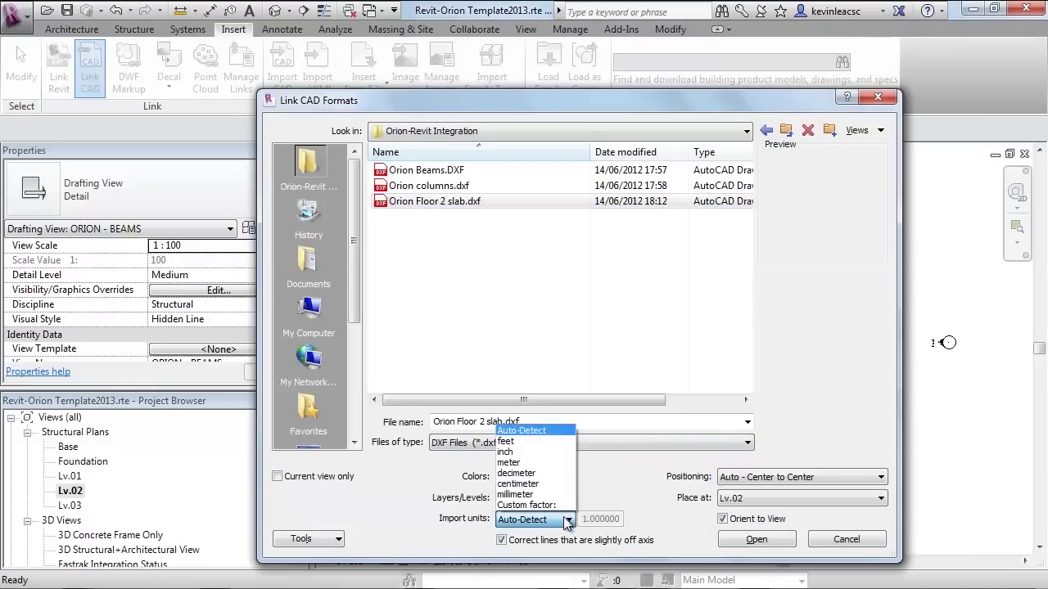
click(553, 495)
click(760, 478)
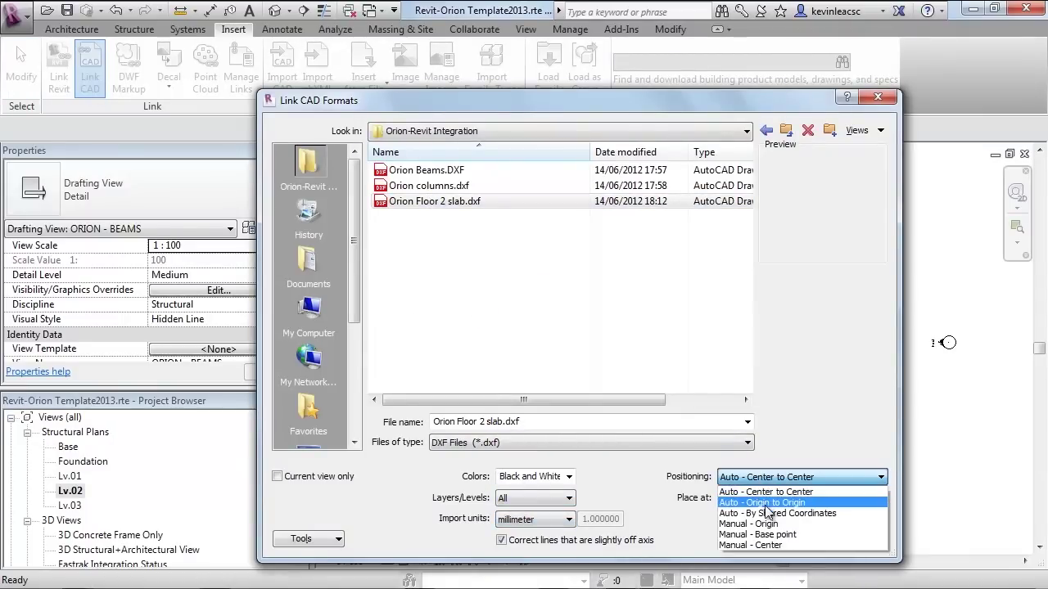
click(765, 502)
click(736, 542)
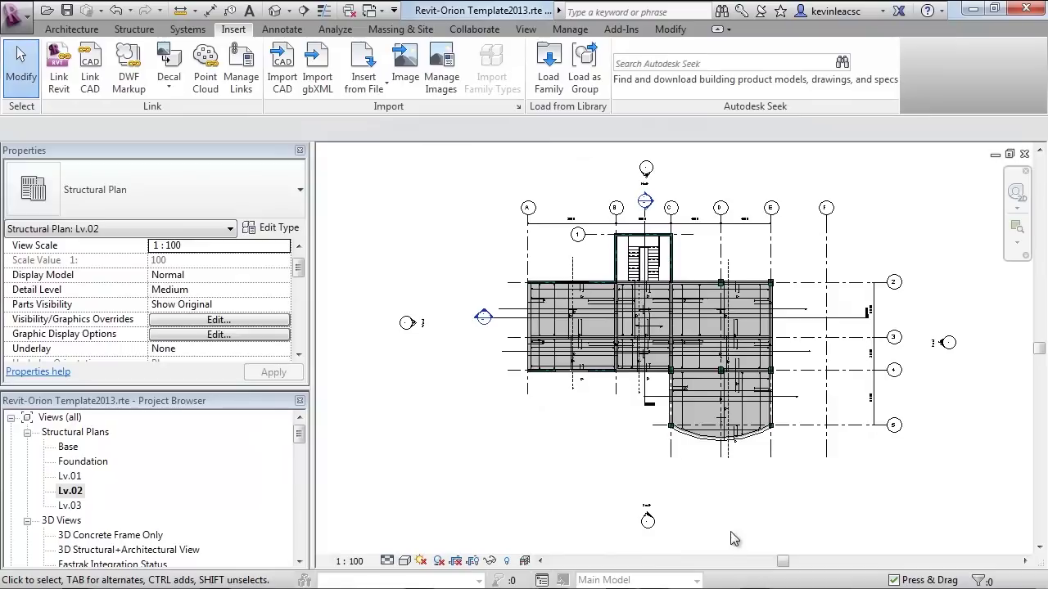
scroll(564, 313, up, 5)
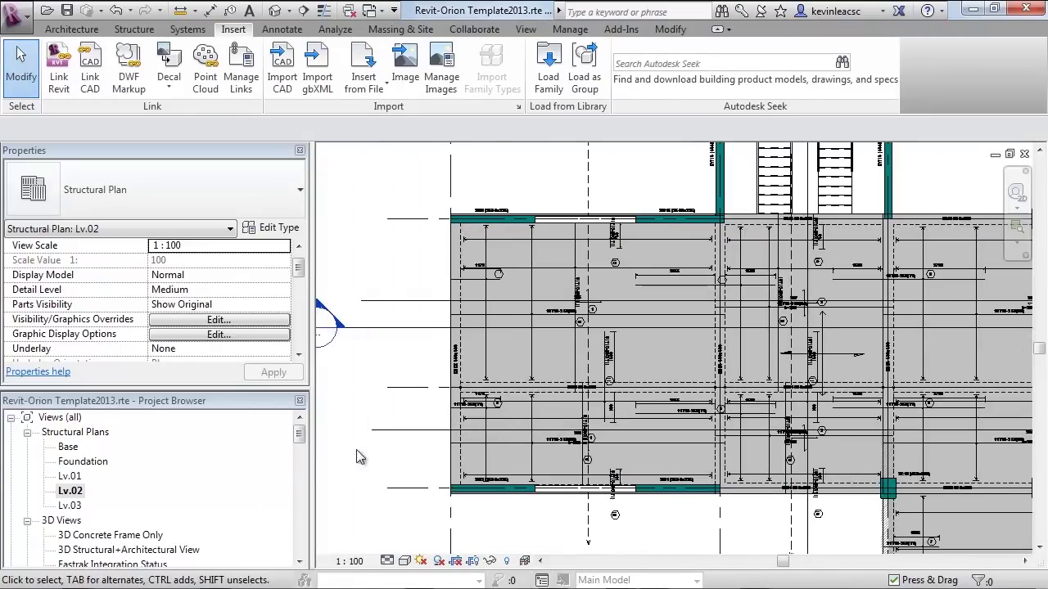